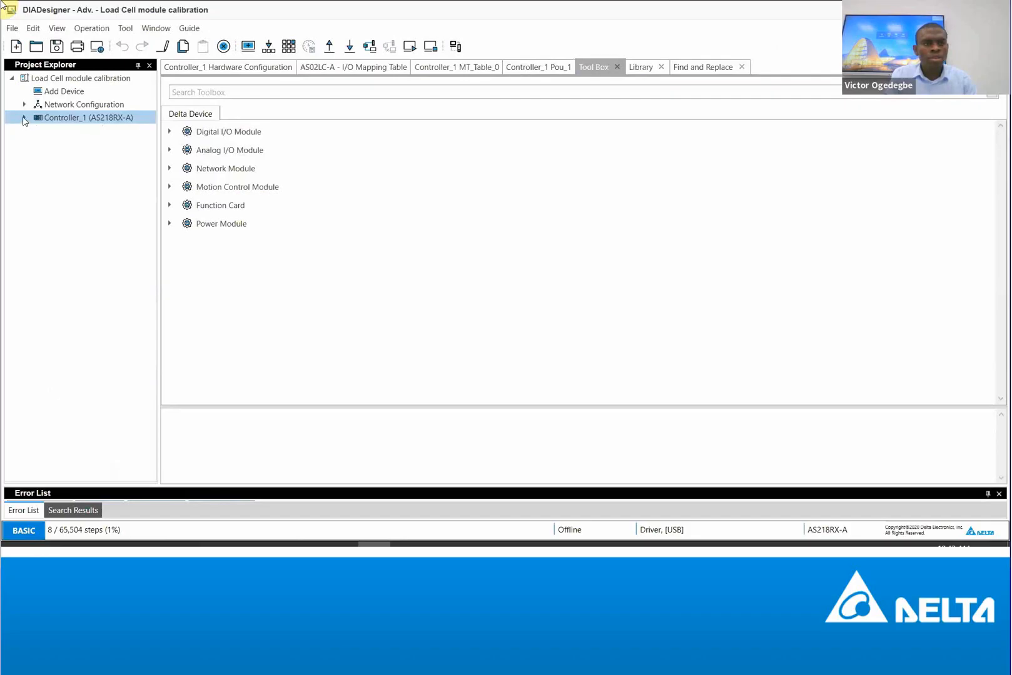
Disconnect the controller in its communication settings, then reconnect it through the COMMGR driver and close the settings
click(25, 118)
click(65, 132)
double_click(65, 133)
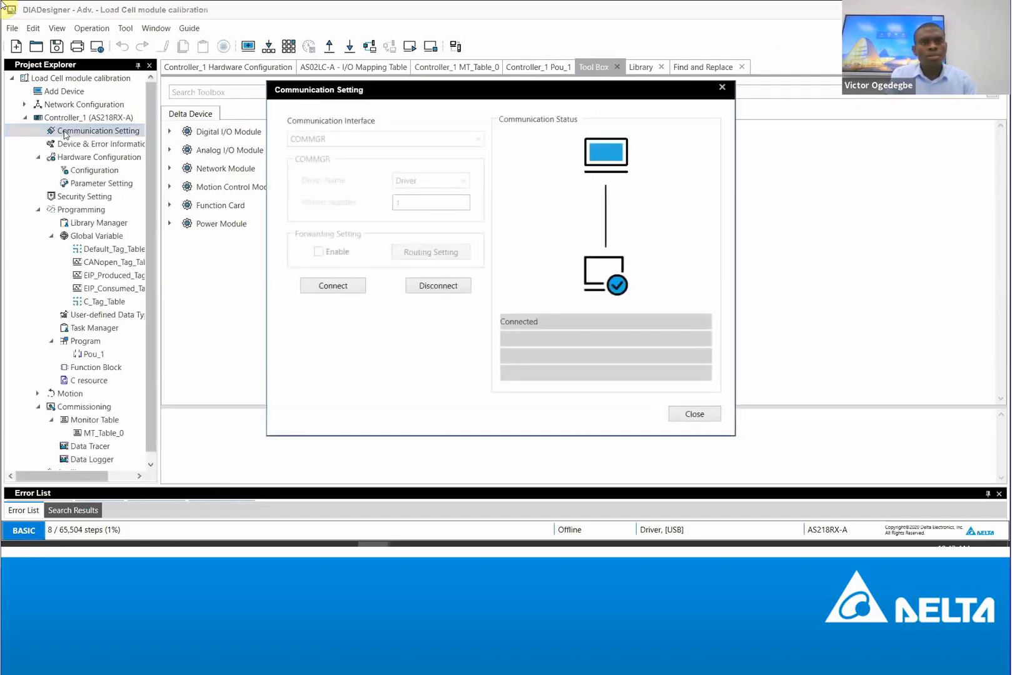
click(437, 286)
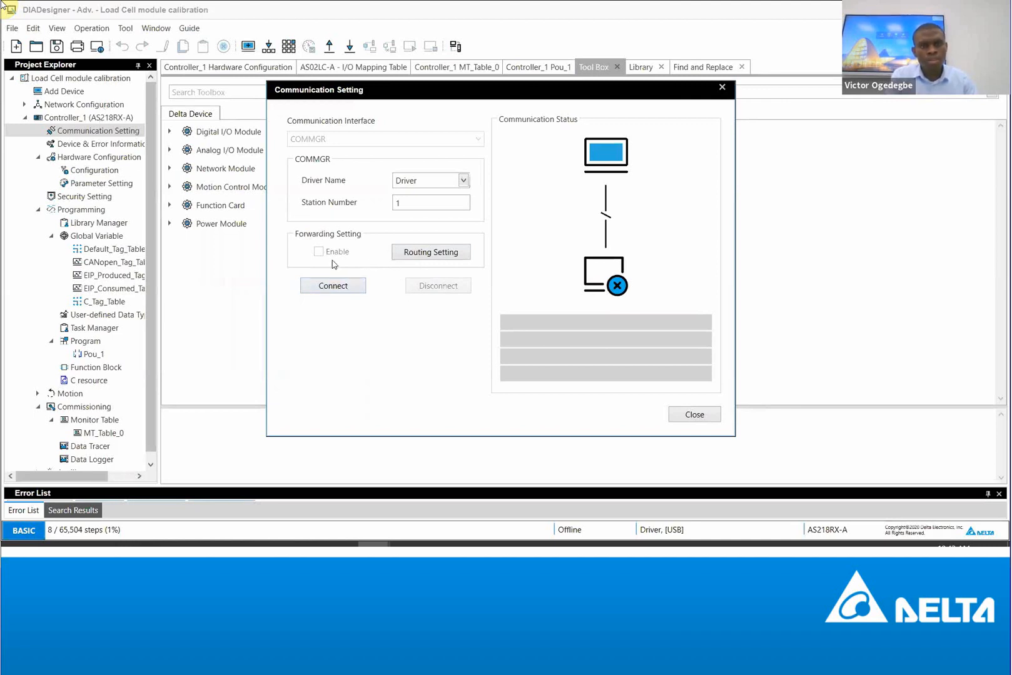
click(342, 289)
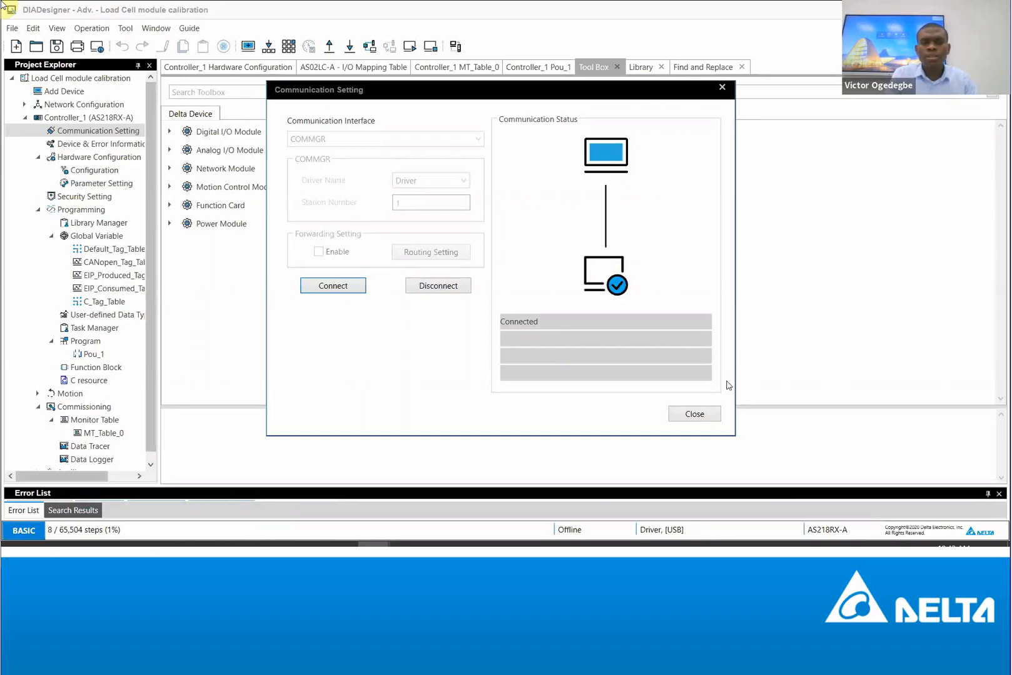
click(711, 414)
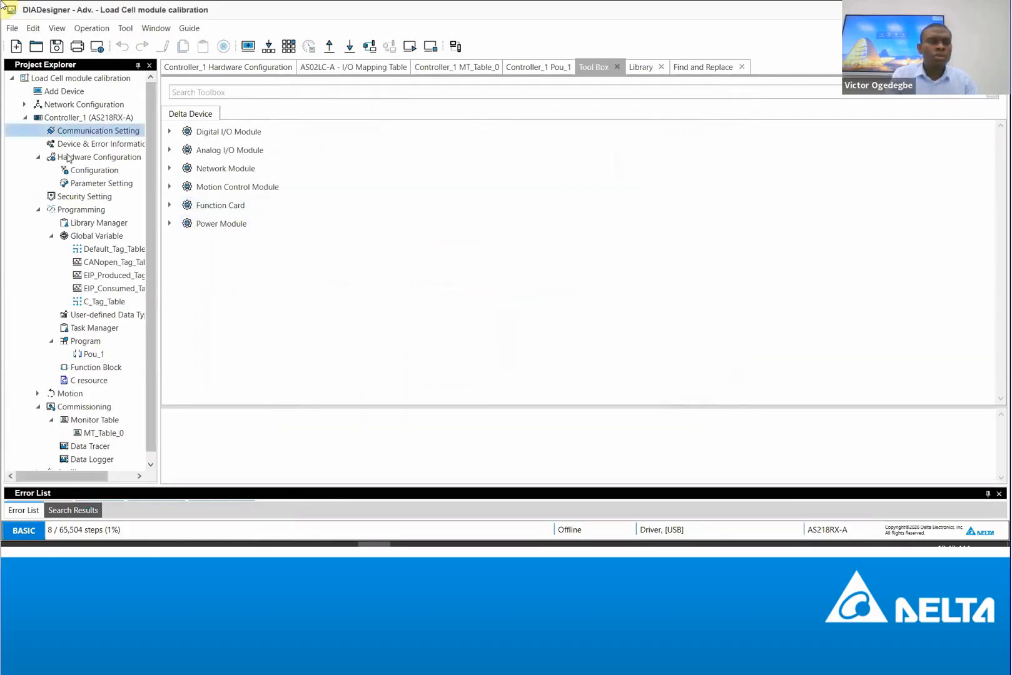
Collapse the controller's Programming and Commissioning branches and open its hardware configuration
click(26, 119)
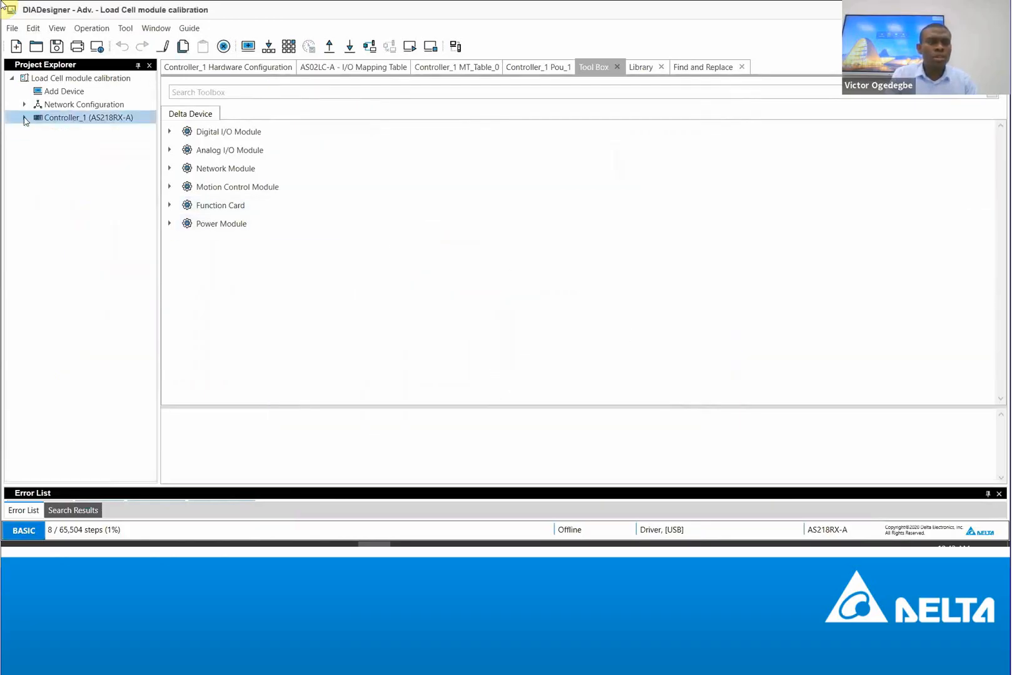
click(24, 118)
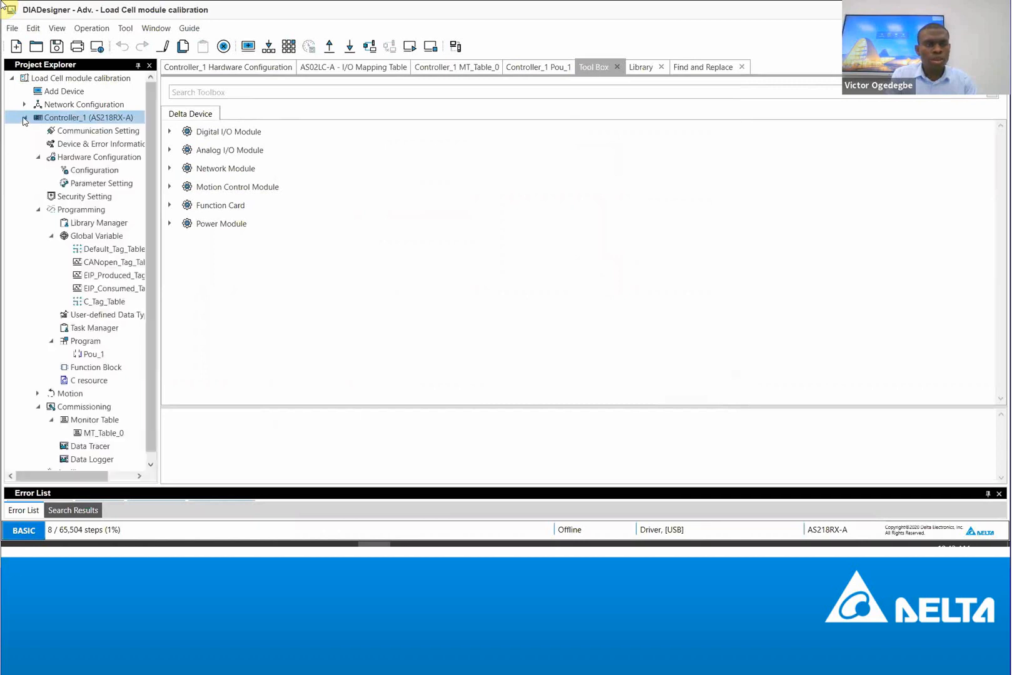
click(39, 210)
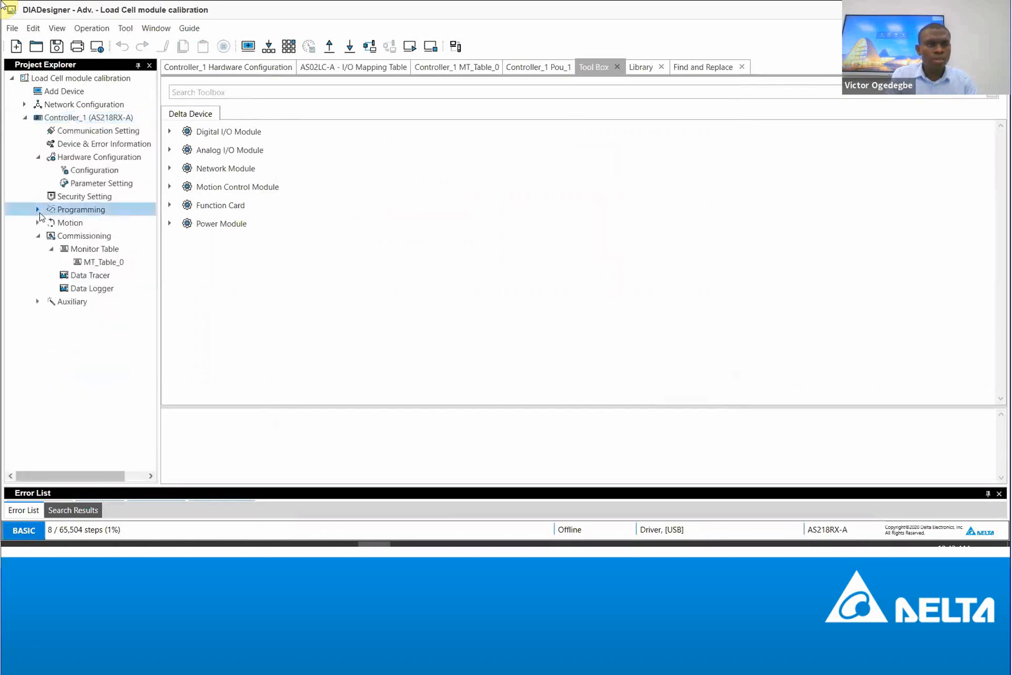
click(38, 236)
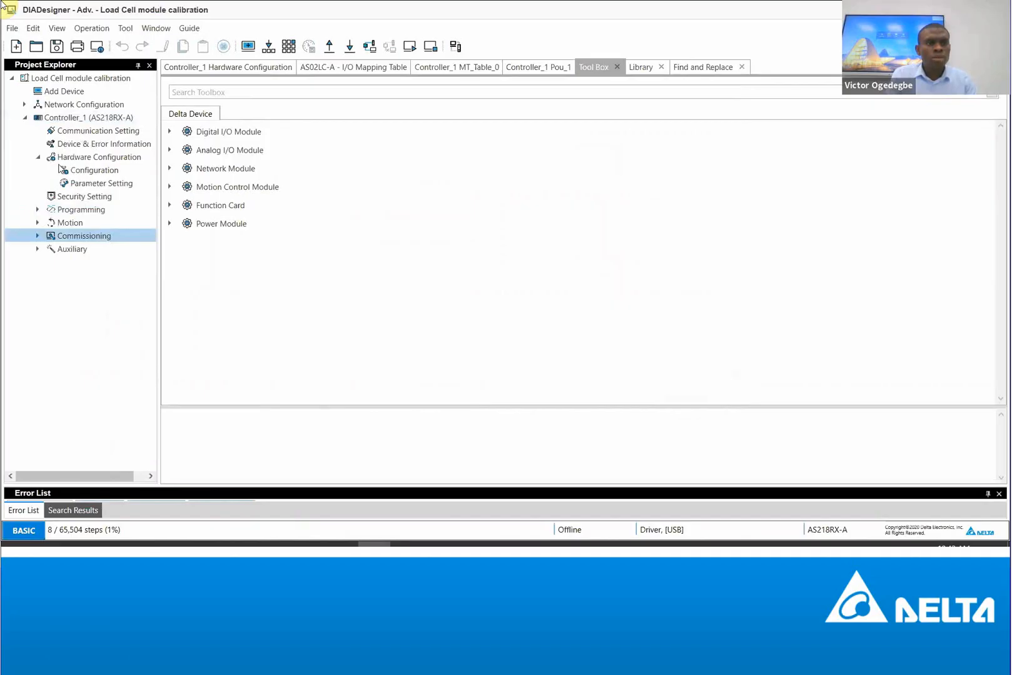
double_click(83, 170)
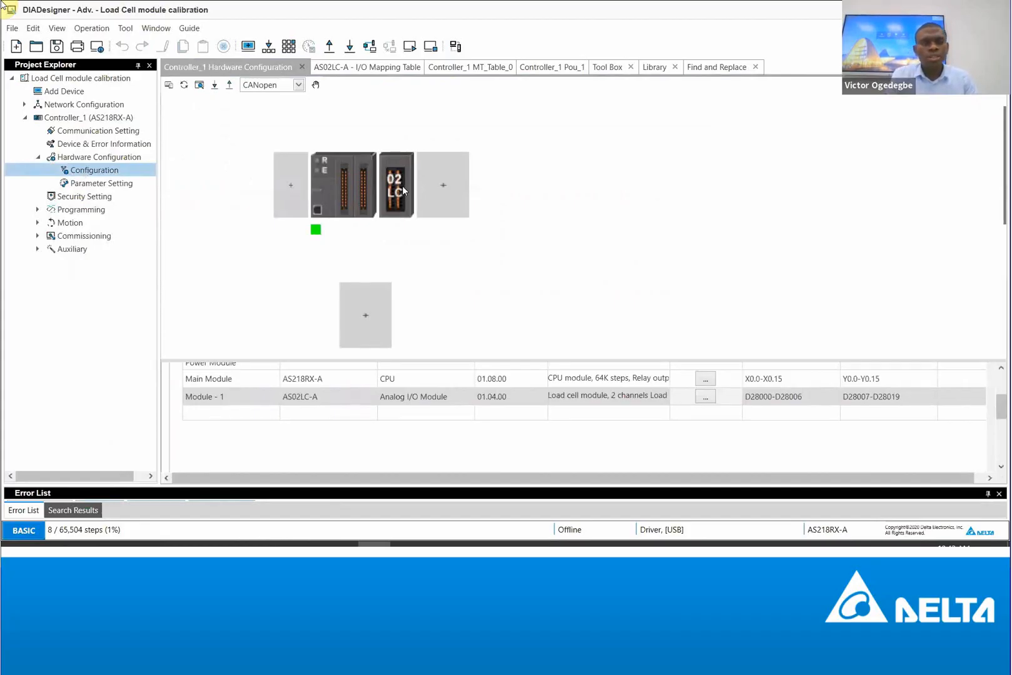
Delete the AS02LC-A module from the rack and fetch the module configuration again with an I/O scan
click(402, 187)
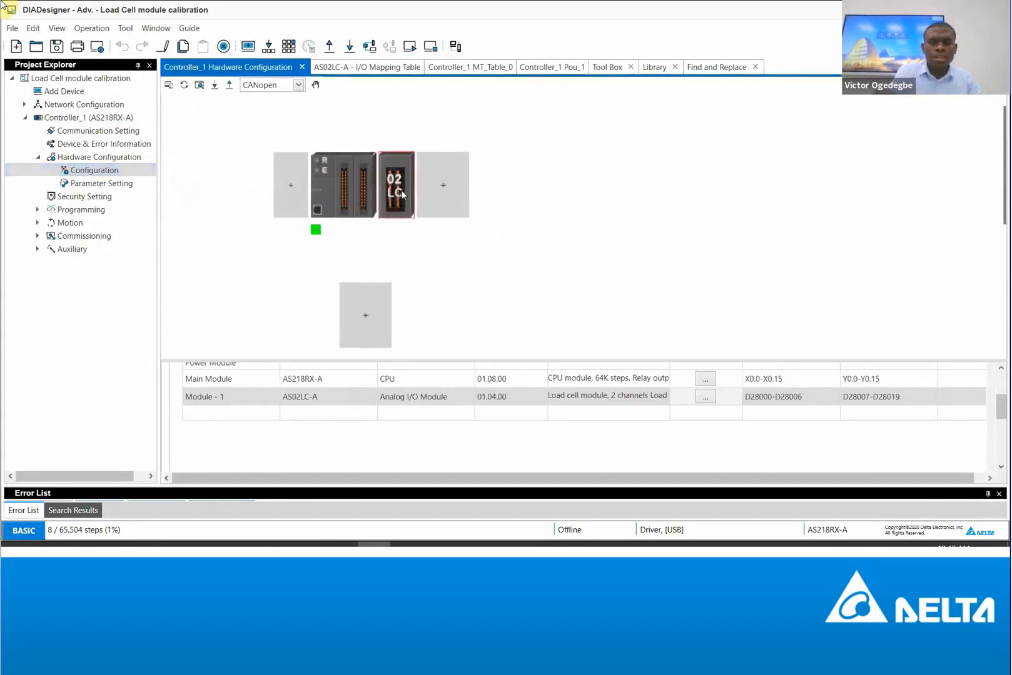
key(Delete)
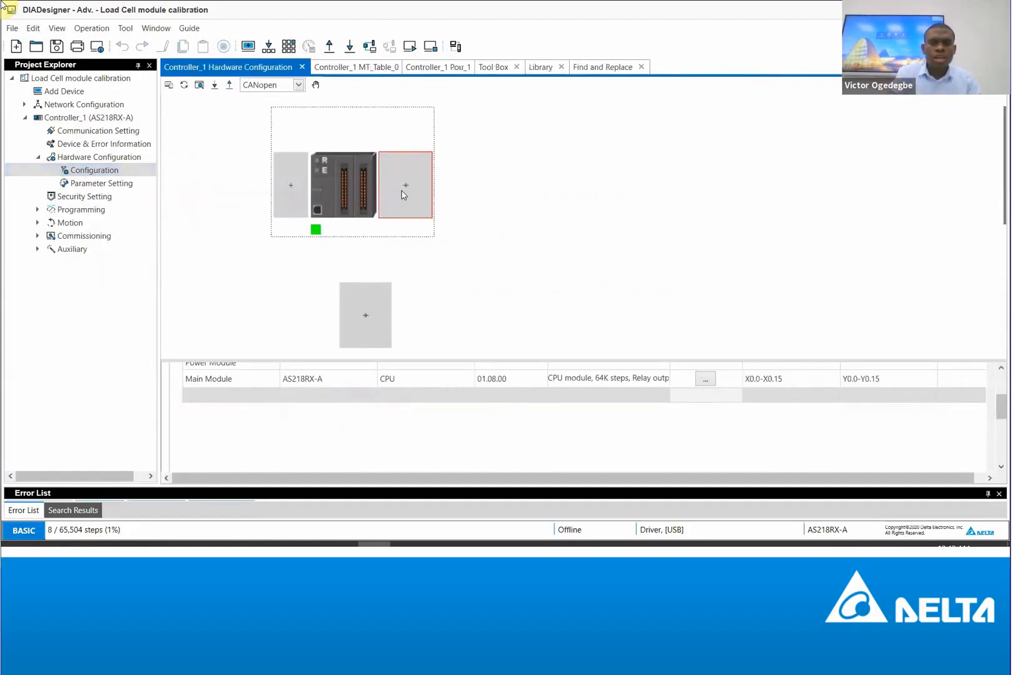
click(200, 86)
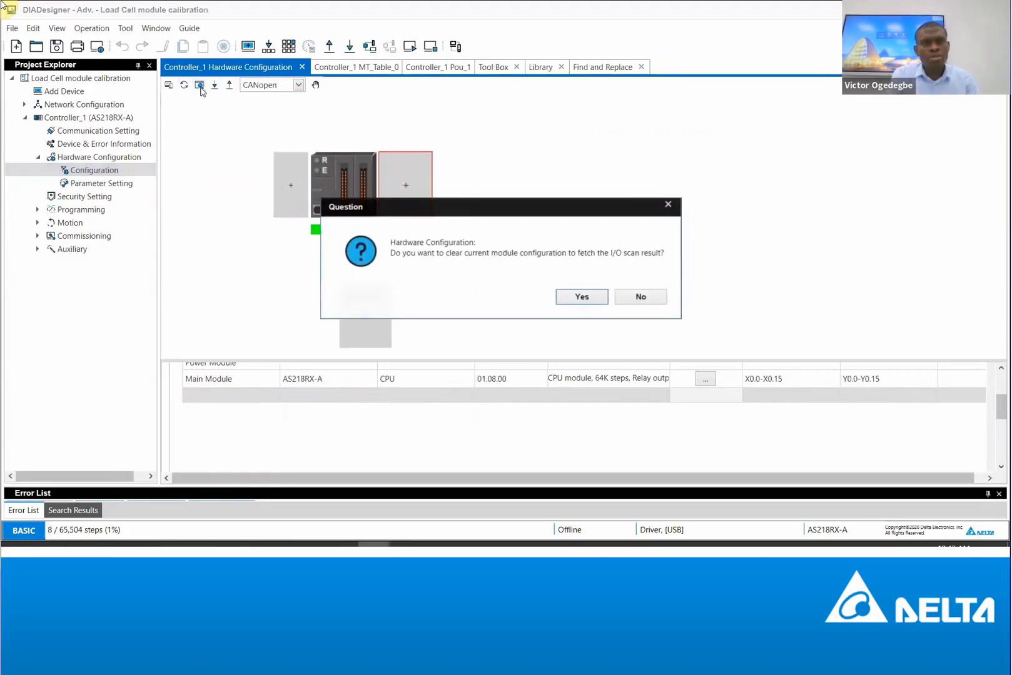
click(571, 298)
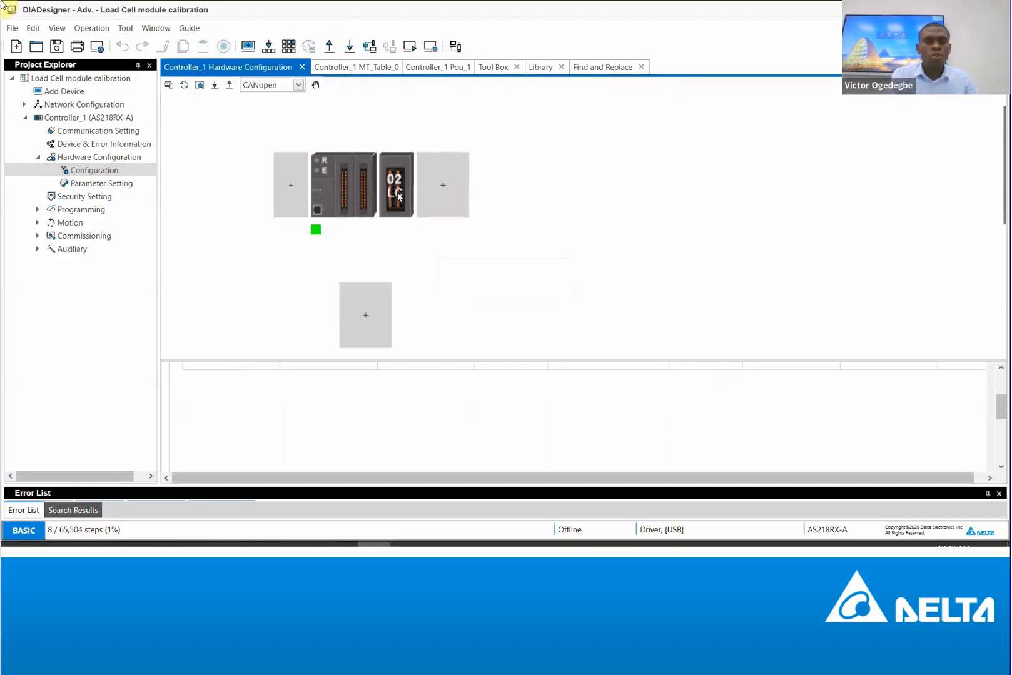
Add a second AS02LC-A analog I/O module manually in the empty slot beside the existing one, then delete it
double_click(443, 189)
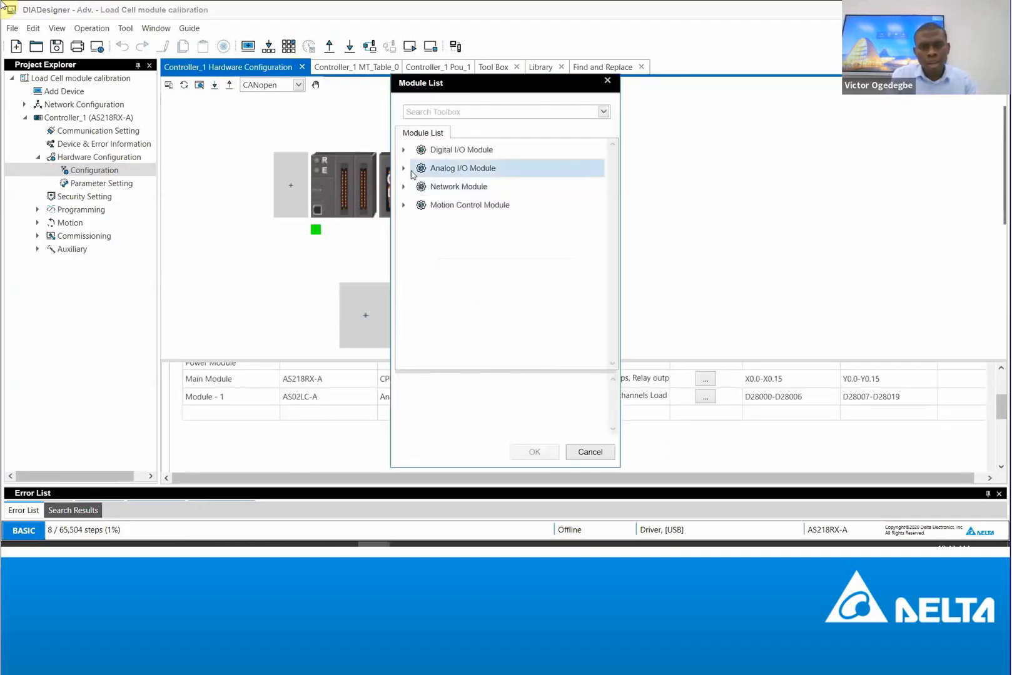
click(403, 168)
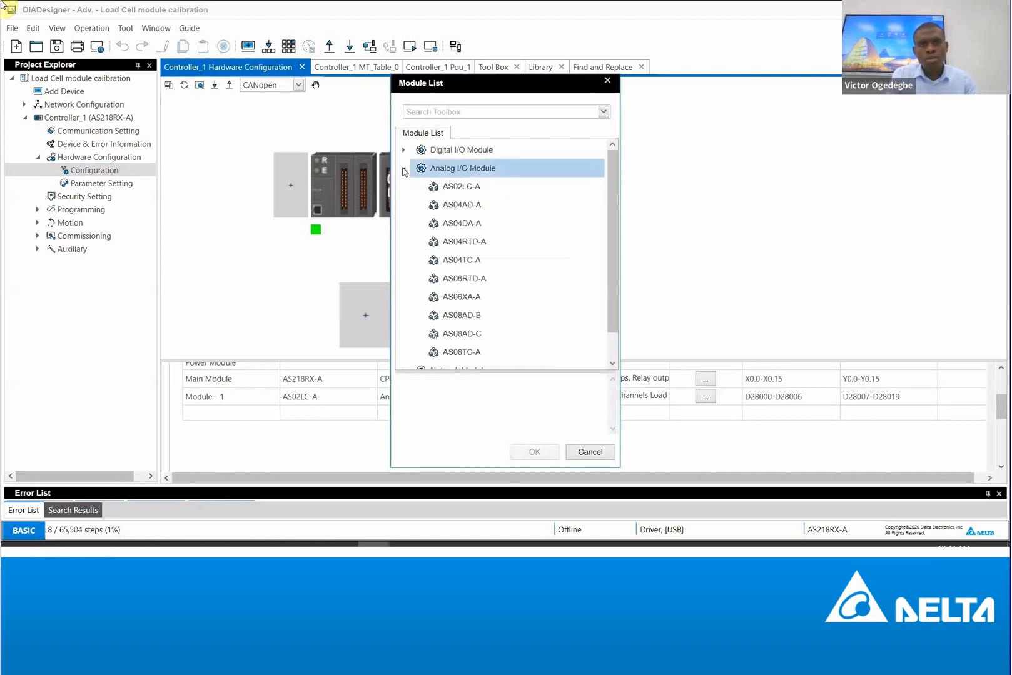
click(457, 191)
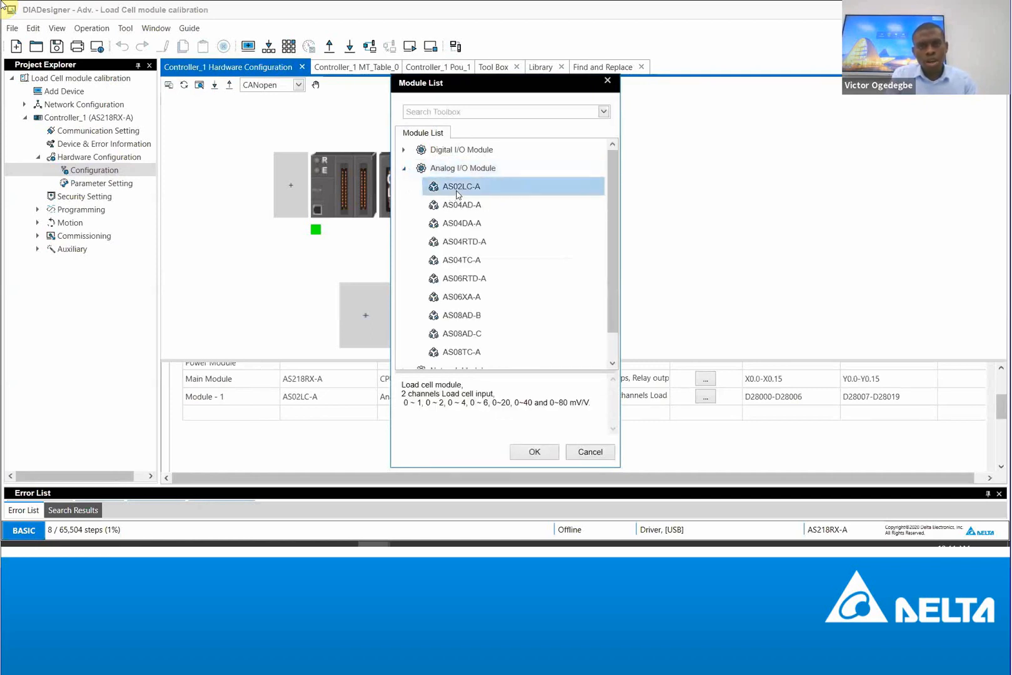
click(535, 450)
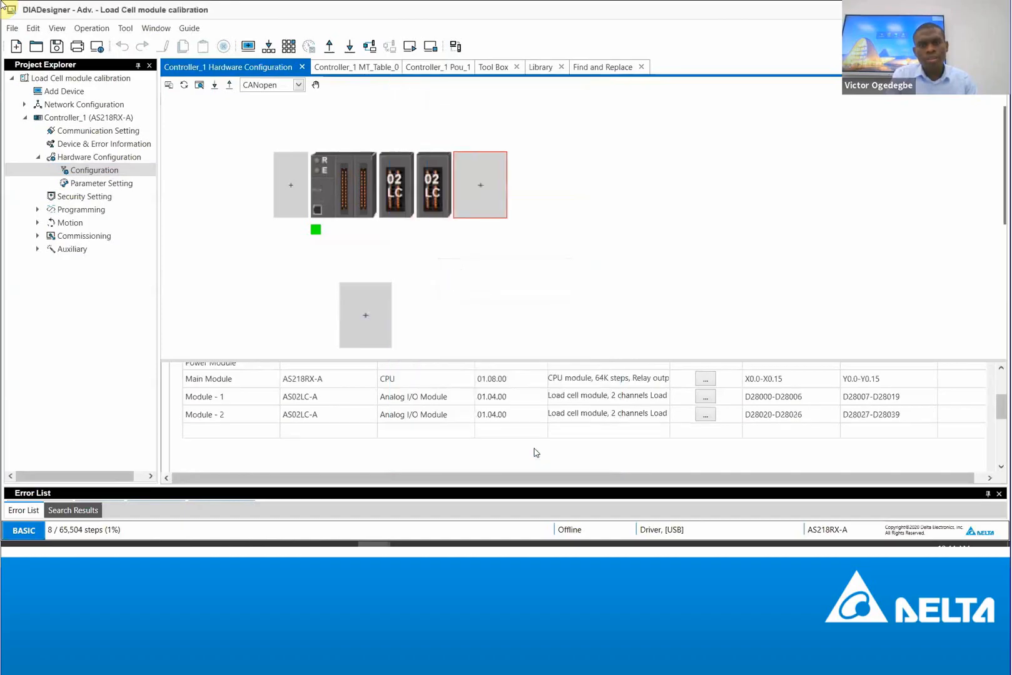
click(435, 195)
key(Delete)
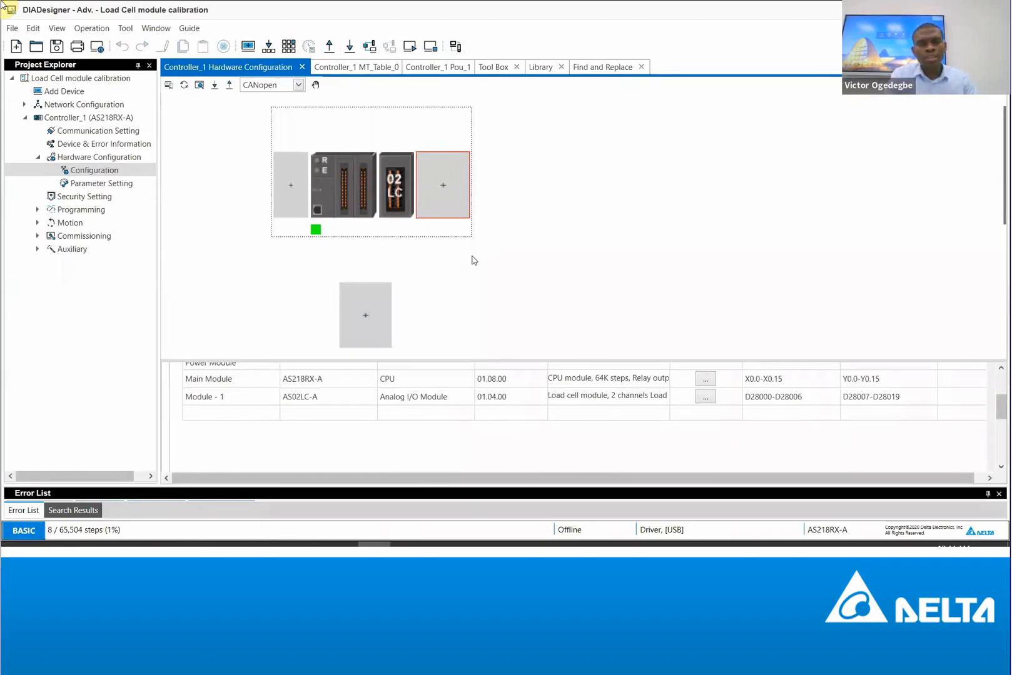
Open the I/O mapping table of the AS02LC-A load cell module and select its Command channel
click(355, 196)
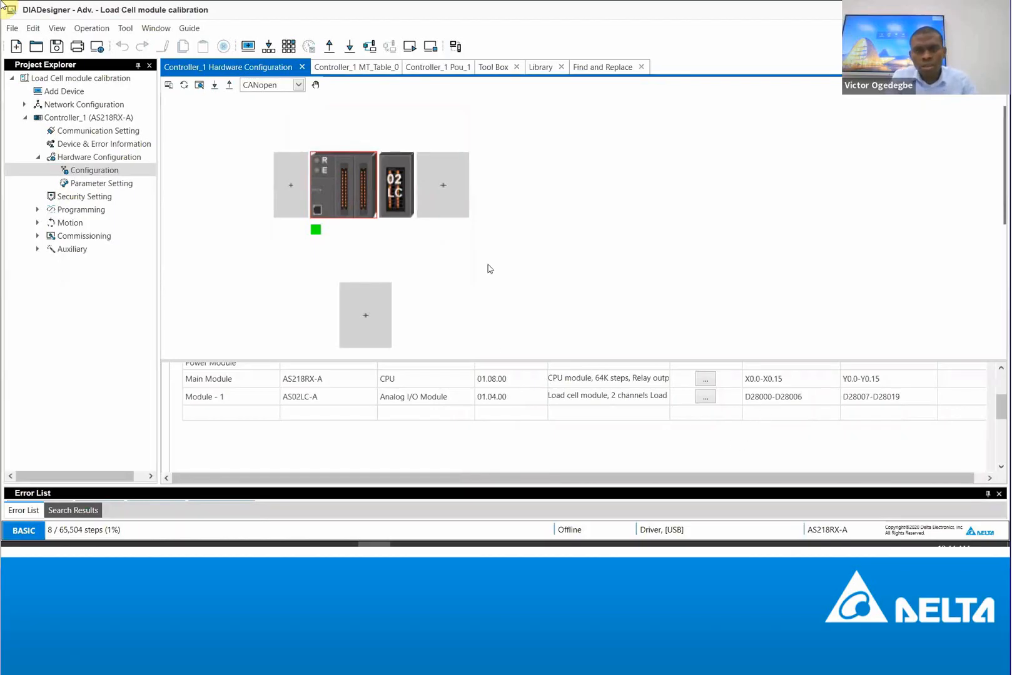
click(404, 205)
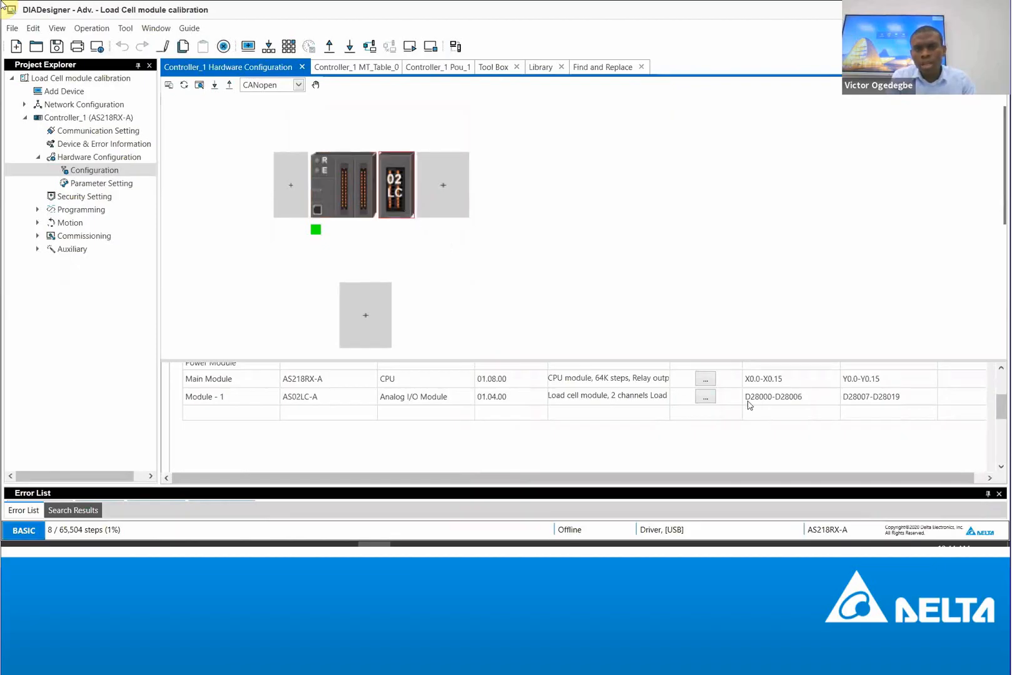
click(704, 398)
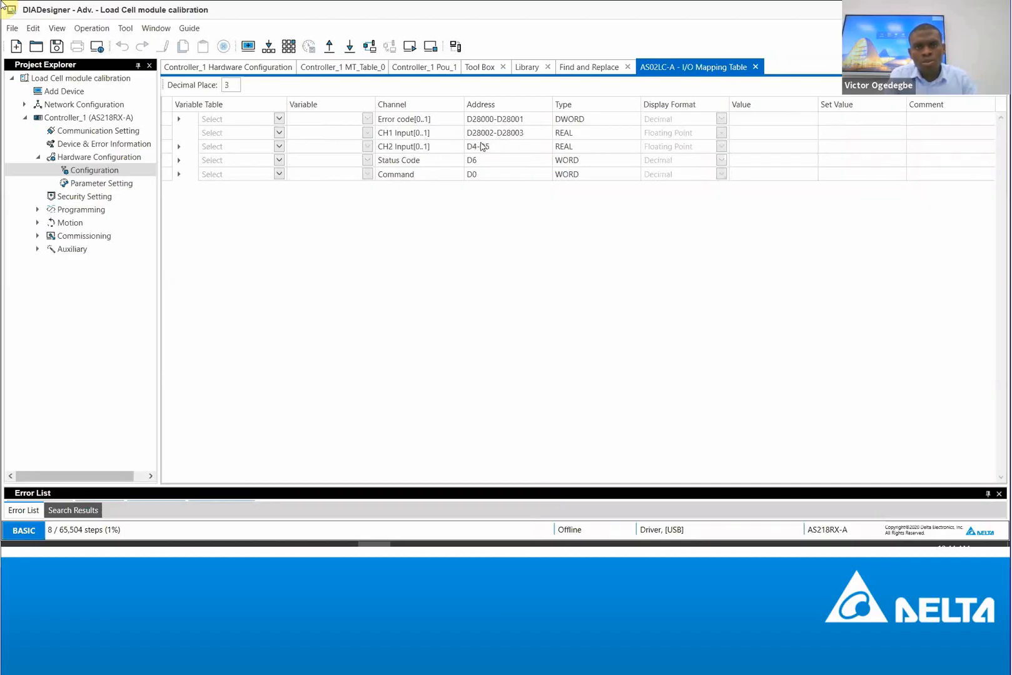
click(475, 177)
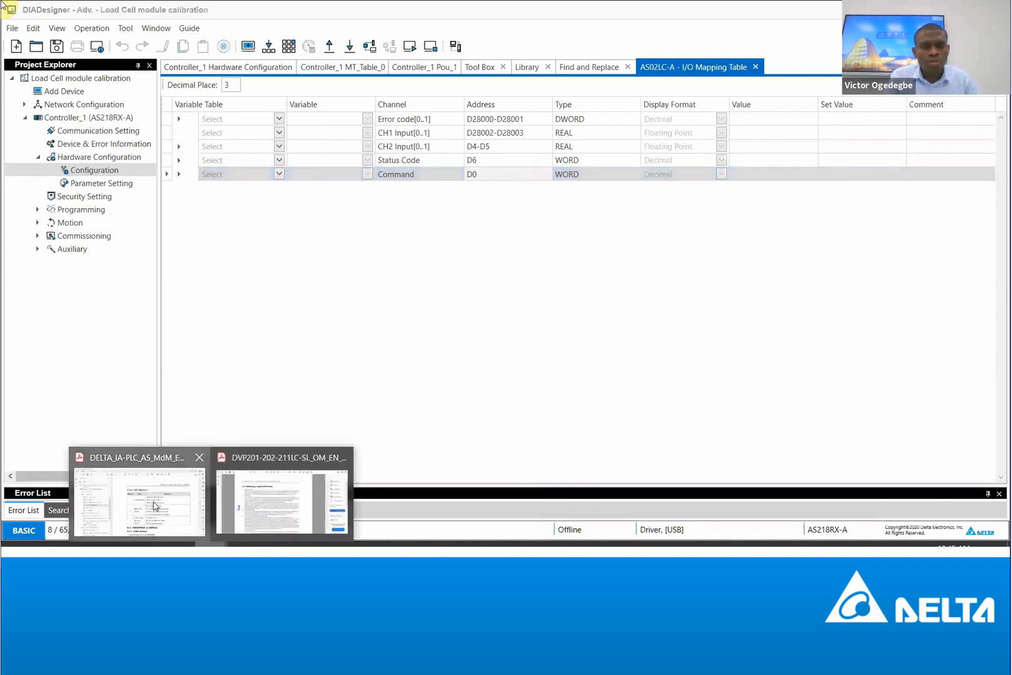
Switch to the AS module manual in Acrobat Reader and examine the CR#200 state register codes on page 264
click(155, 507)
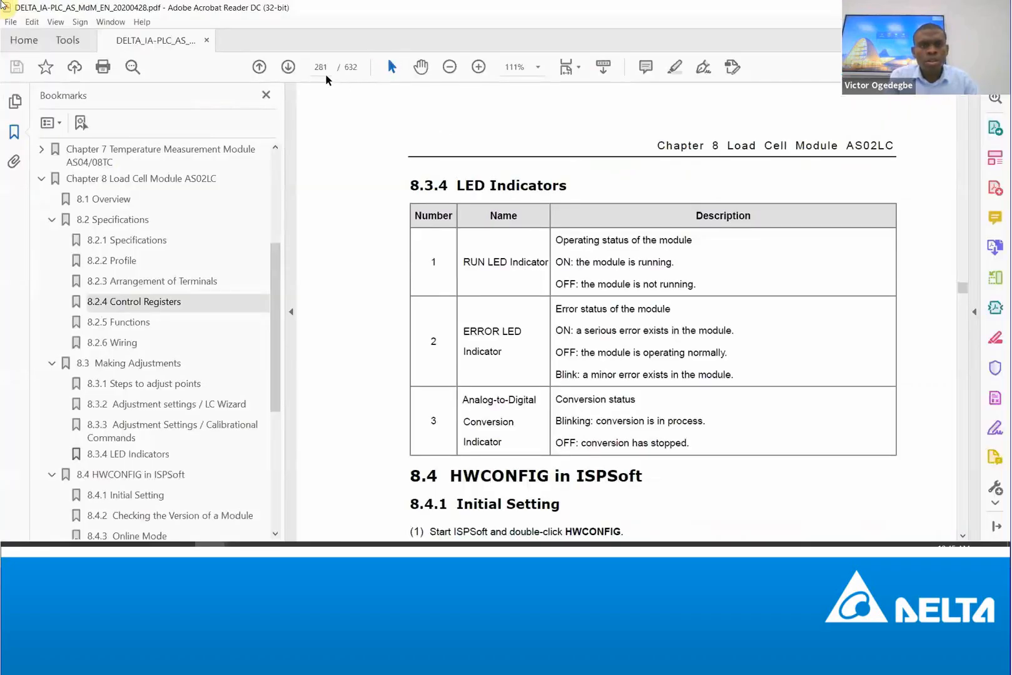
click(261, 67)
click(261, 67)
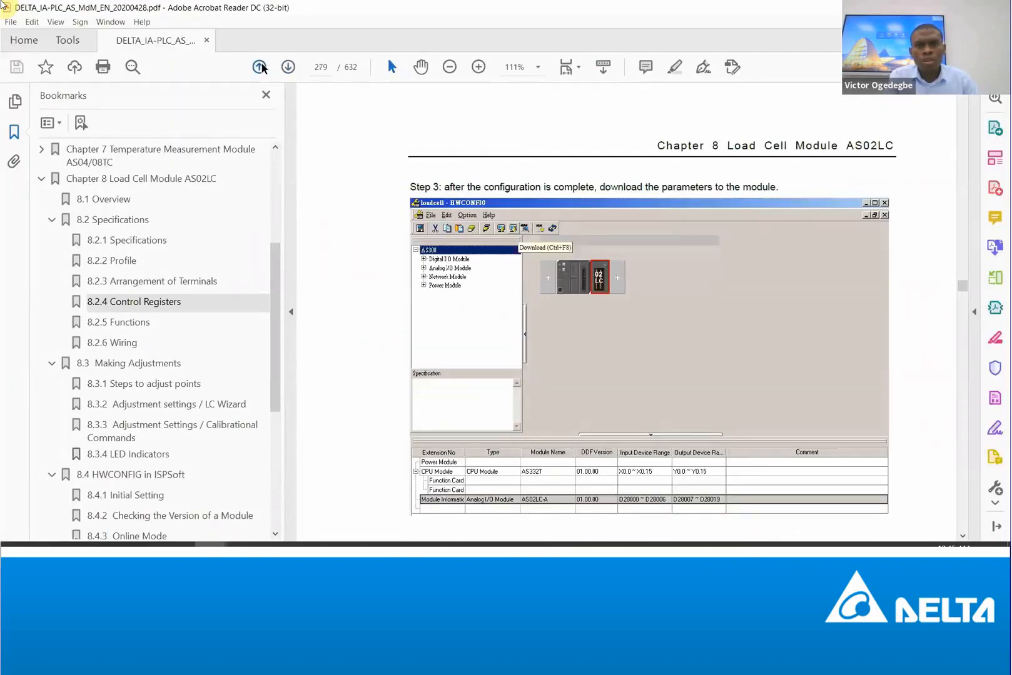
click(261, 67)
click(260, 67)
click(260, 67)
click(261, 67)
click(260, 67)
click(260, 67)
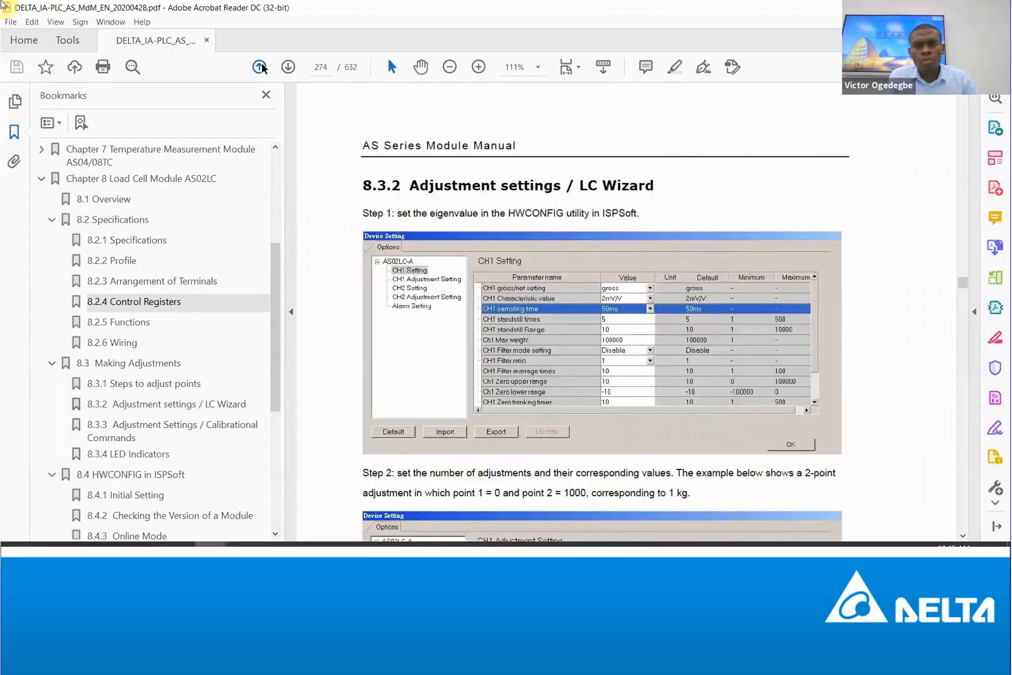
click(260, 67)
click(260, 66)
click(261, 66)
click(260, 67)
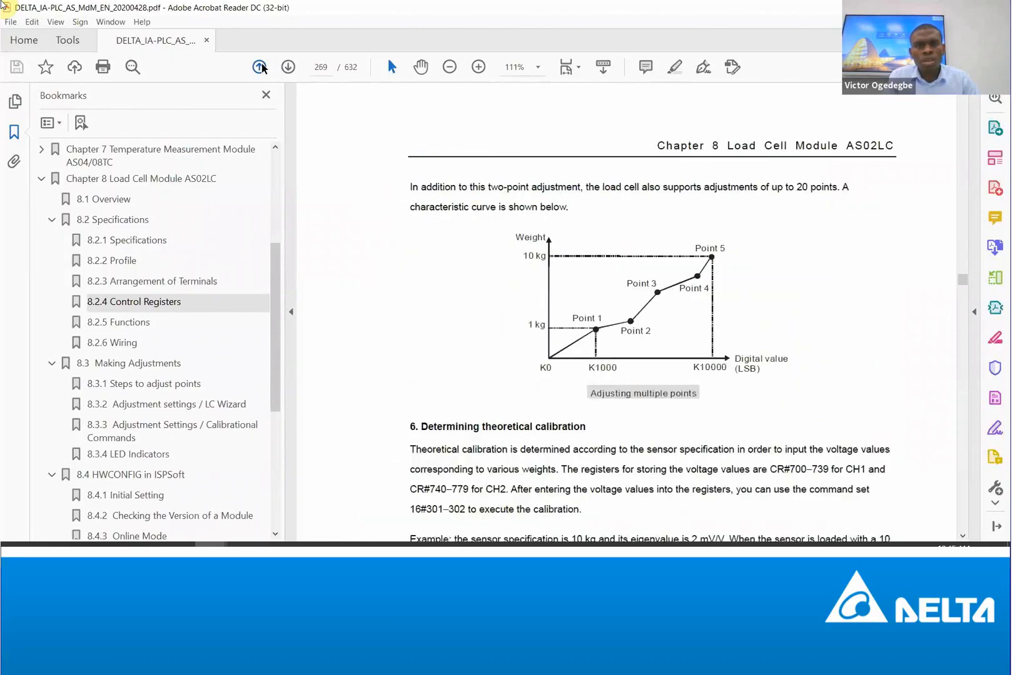
click(260, 66)
click(260, 67)
click(260, 66)
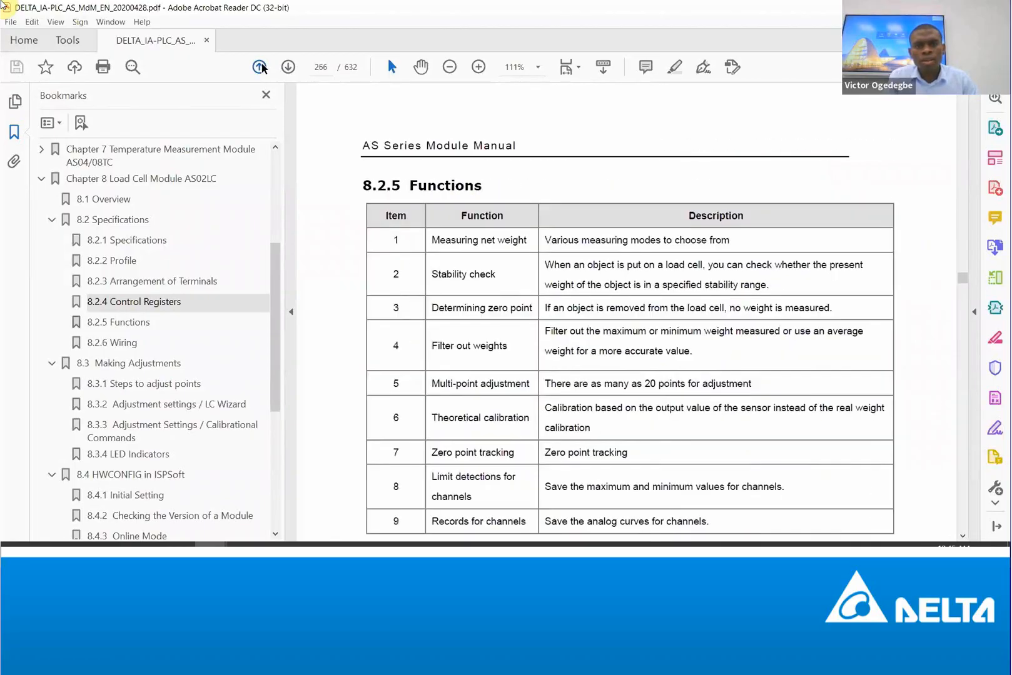
click(260, 67)
click(260, 67)
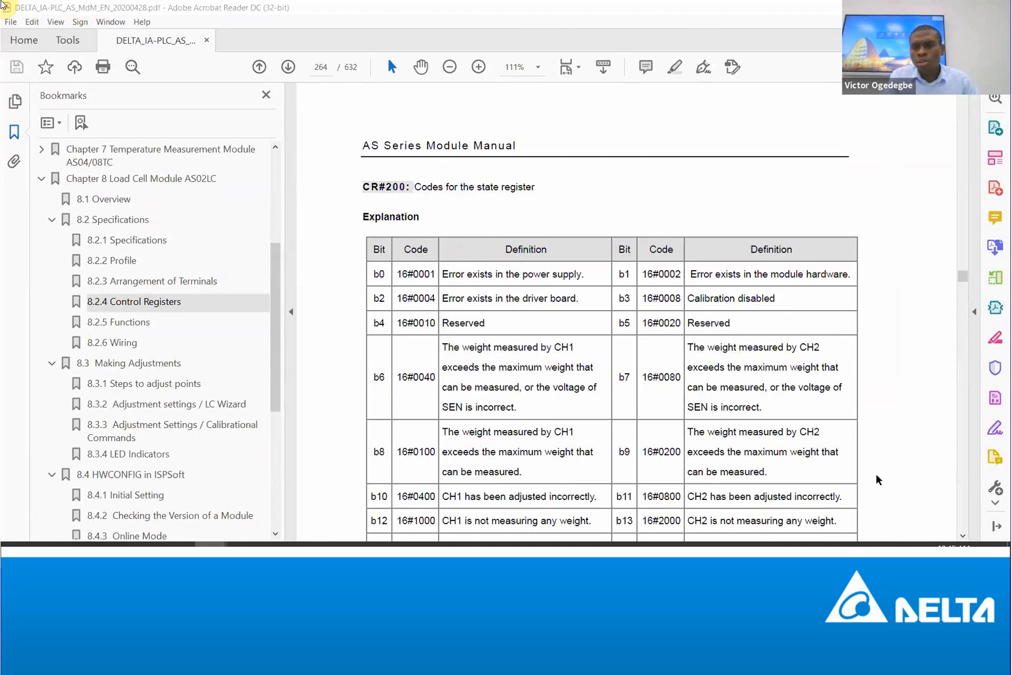
click(963, 536)
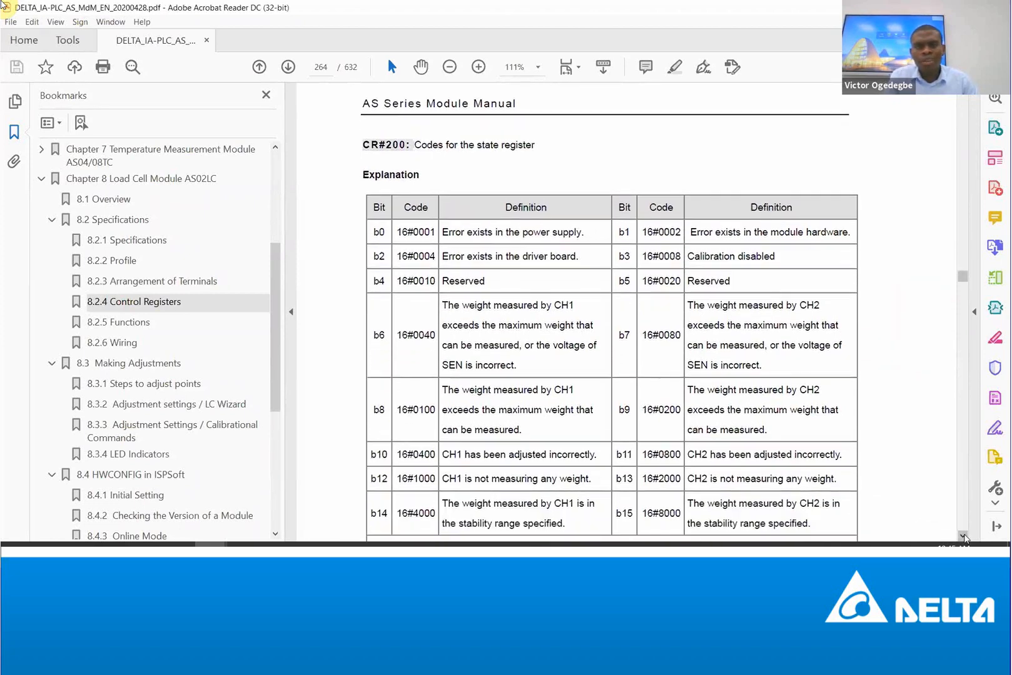
click(963, 536)
click(963, 536)
click(964, 536)
click(963, 536)
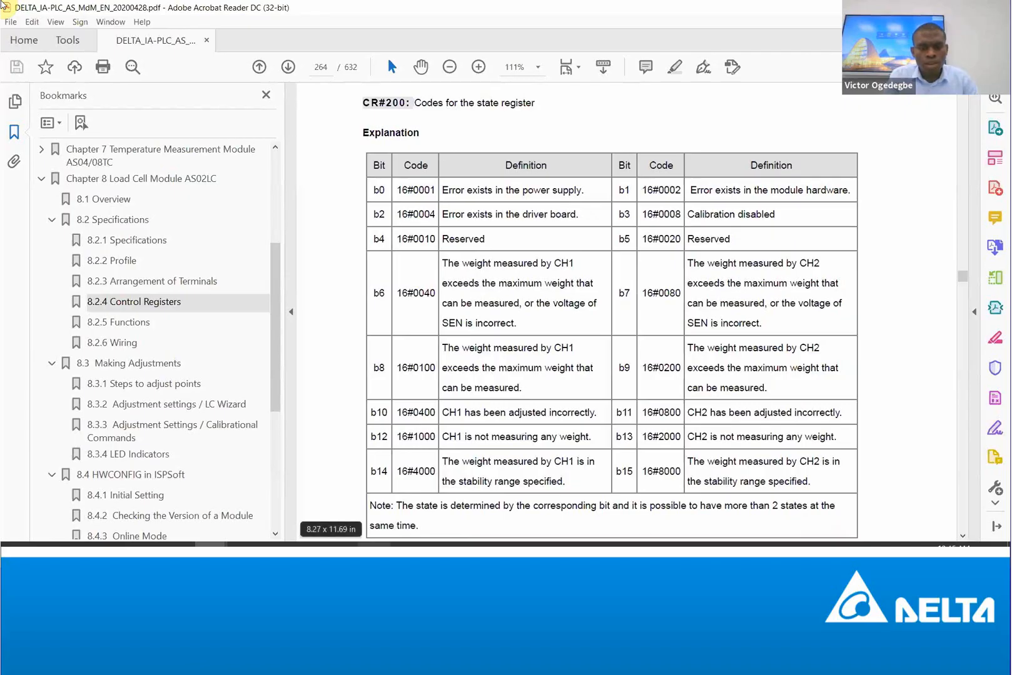
Check the module's I/O mapping table in DIADesigner, then return to the manual and examine the CR#201 command set
mouse_move(374, 545)
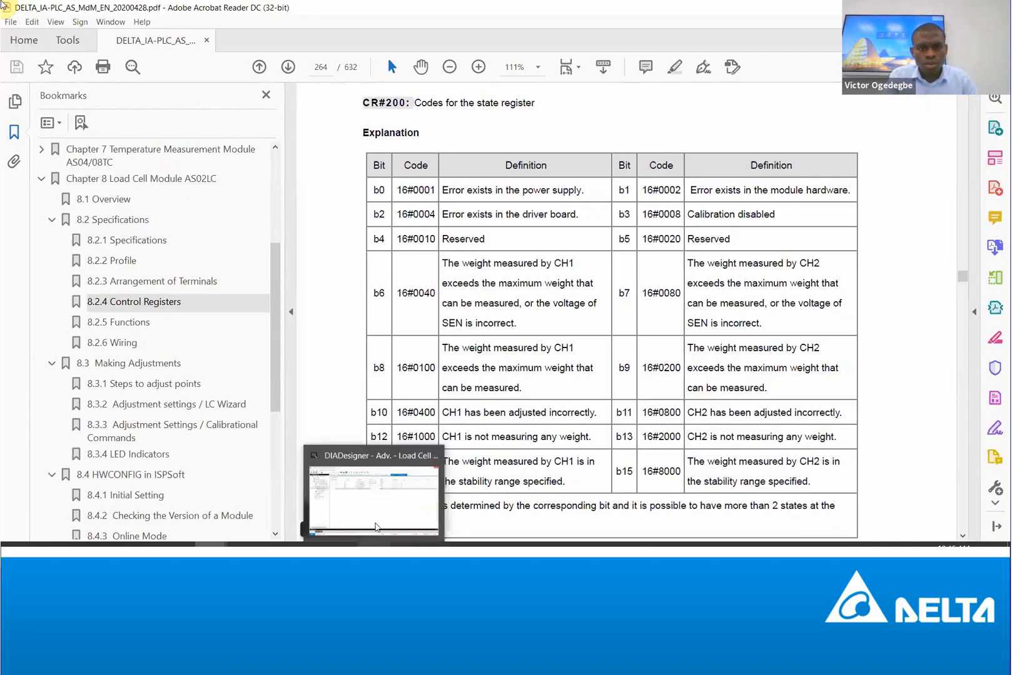
click(375, 527)
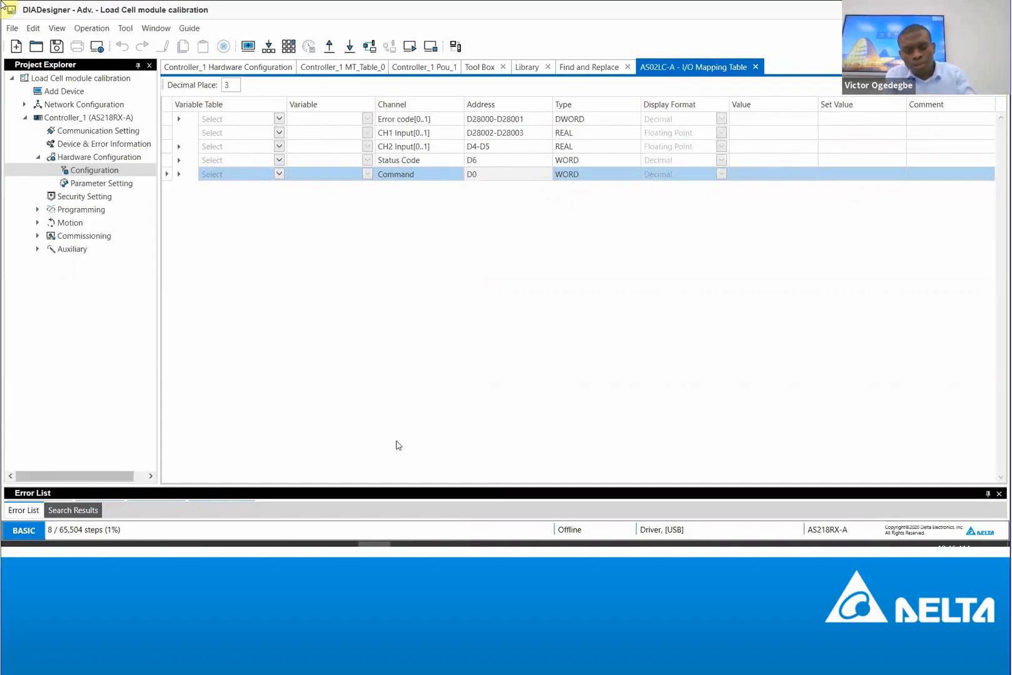
click(209, 545)
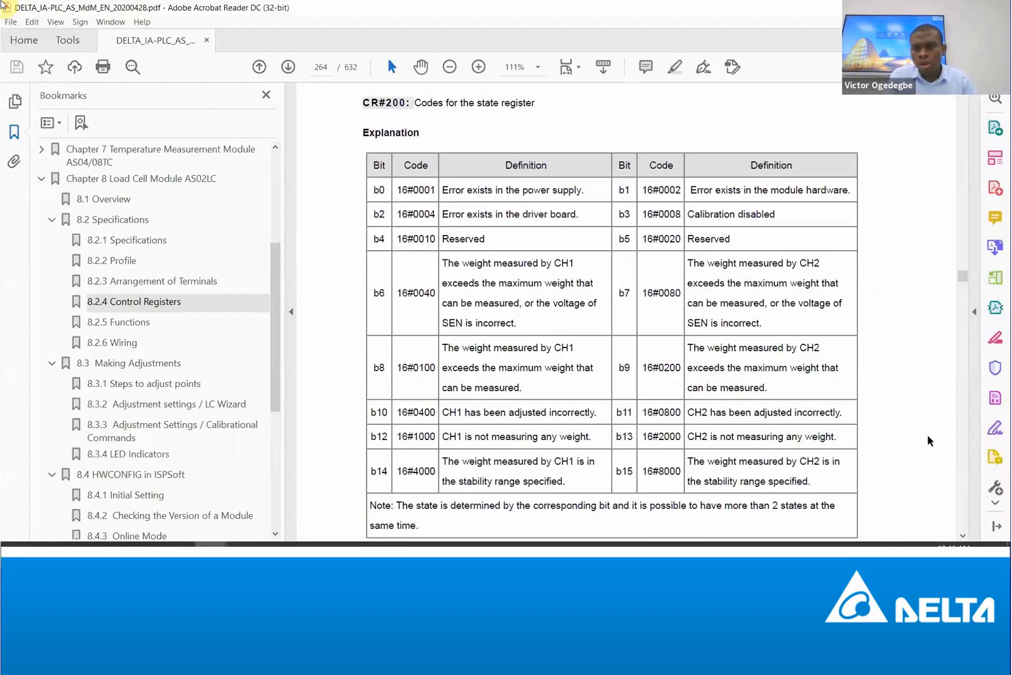
click(963, 536)
scroll(963, 536, down, 7)
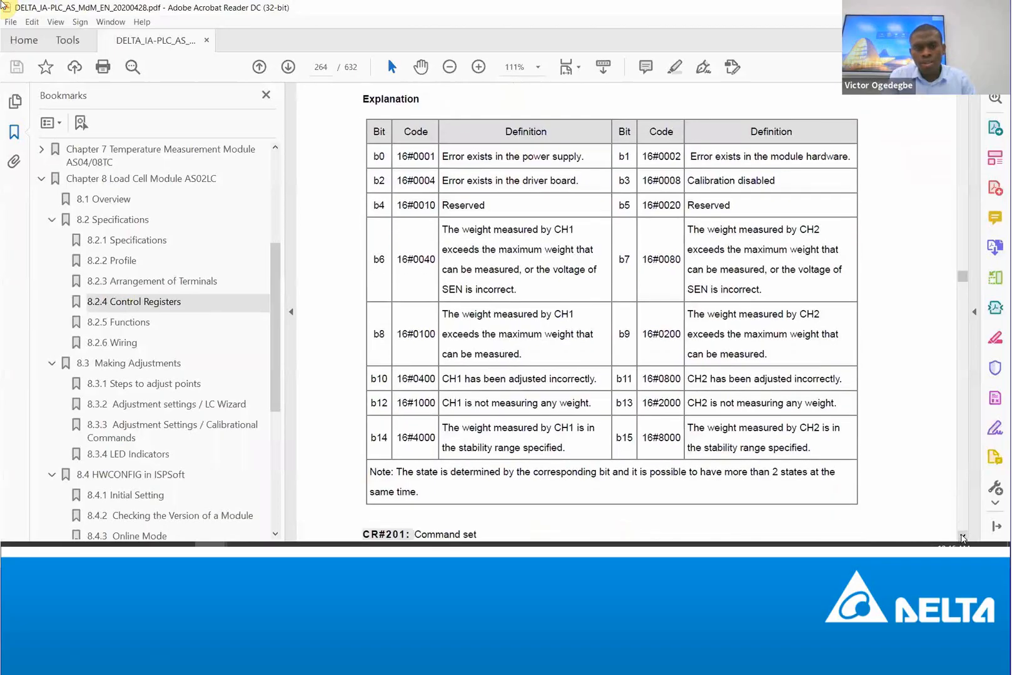
scroll(962, 536, down, 5)
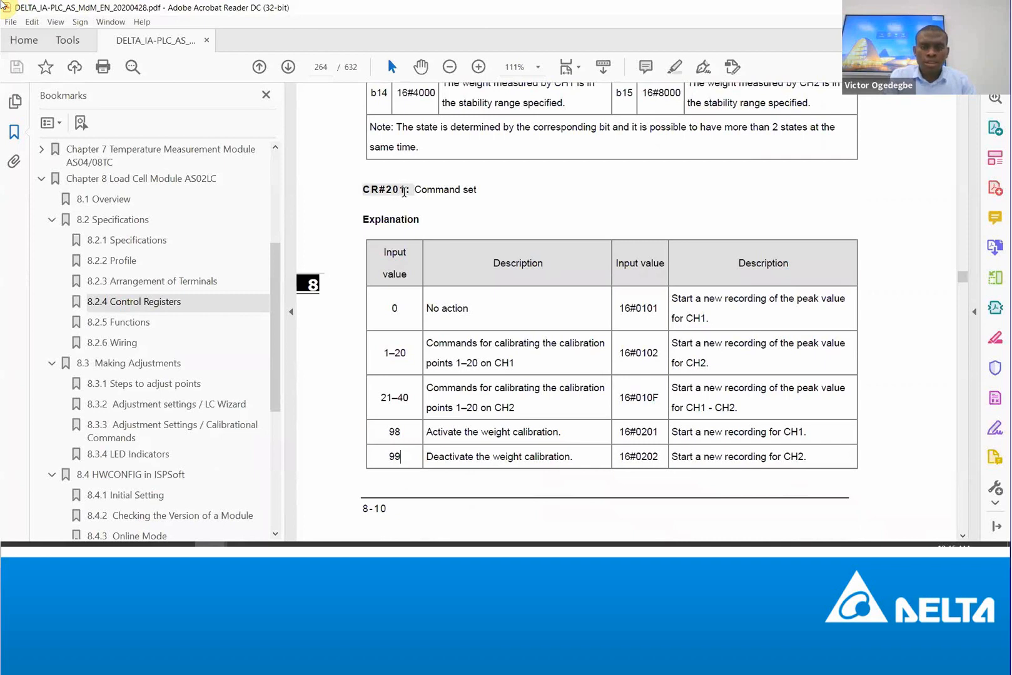
Highlight the CR#201 heading in the manual, then compare it with the Command channel's address in DIADesigner and return to the manual
drag(403, 191, 363, 190)
click(370, 205)
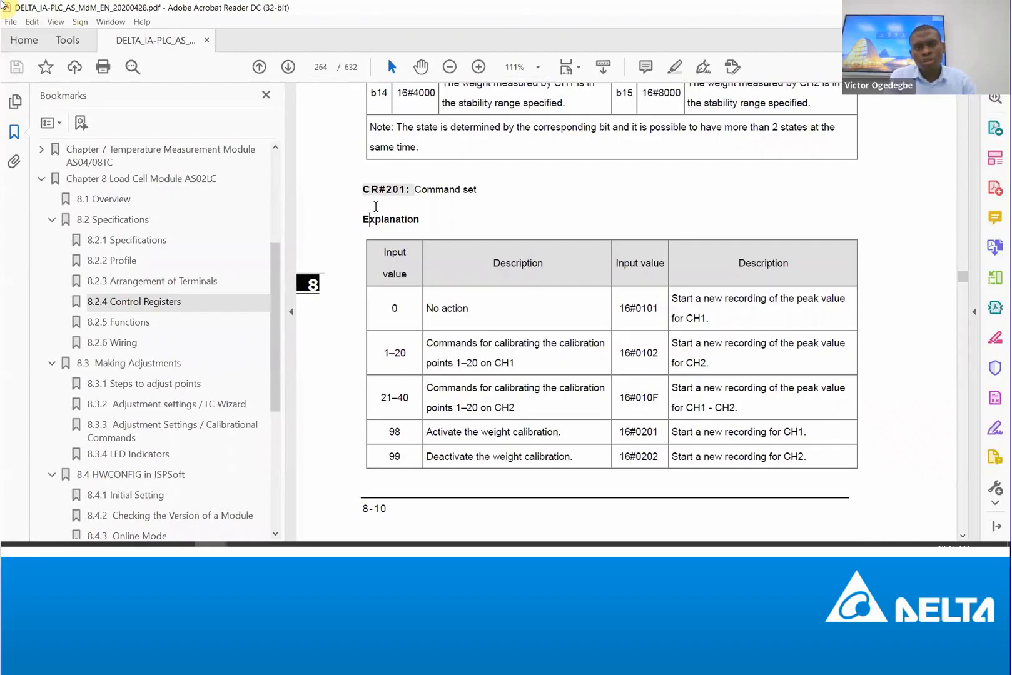
drag(406, 189, 362, 189)
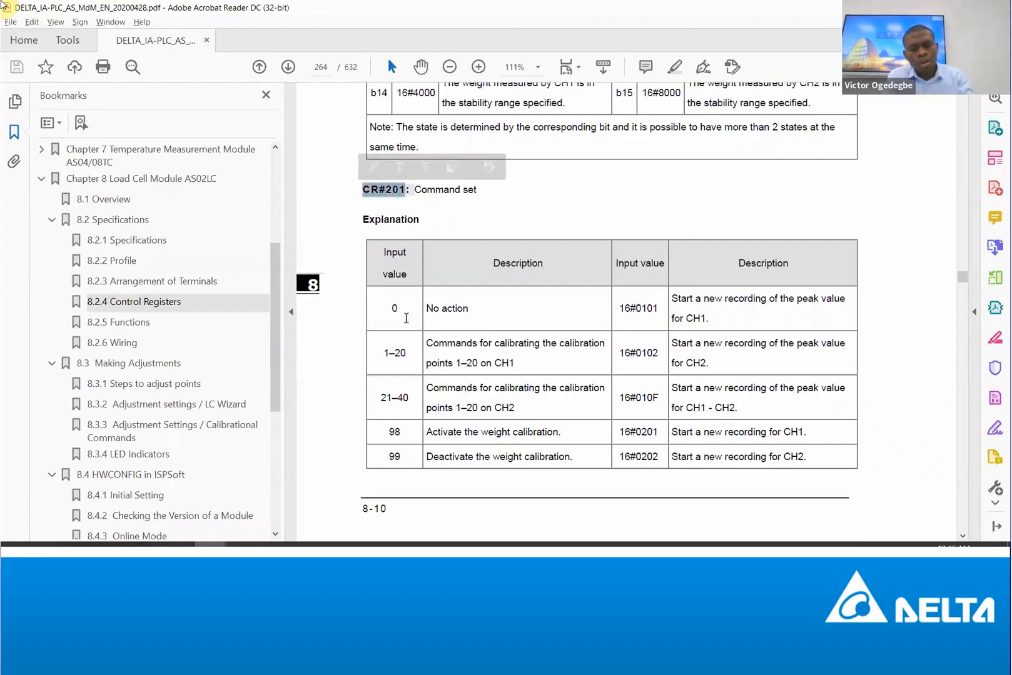
key(alt+Tab)
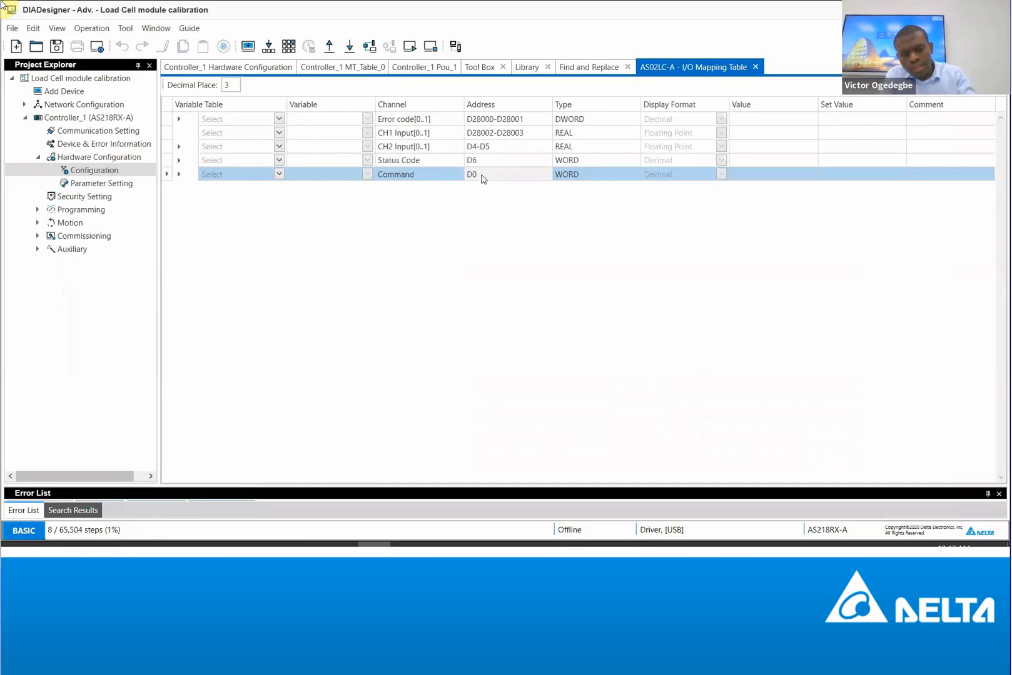
key(alt+Tab)
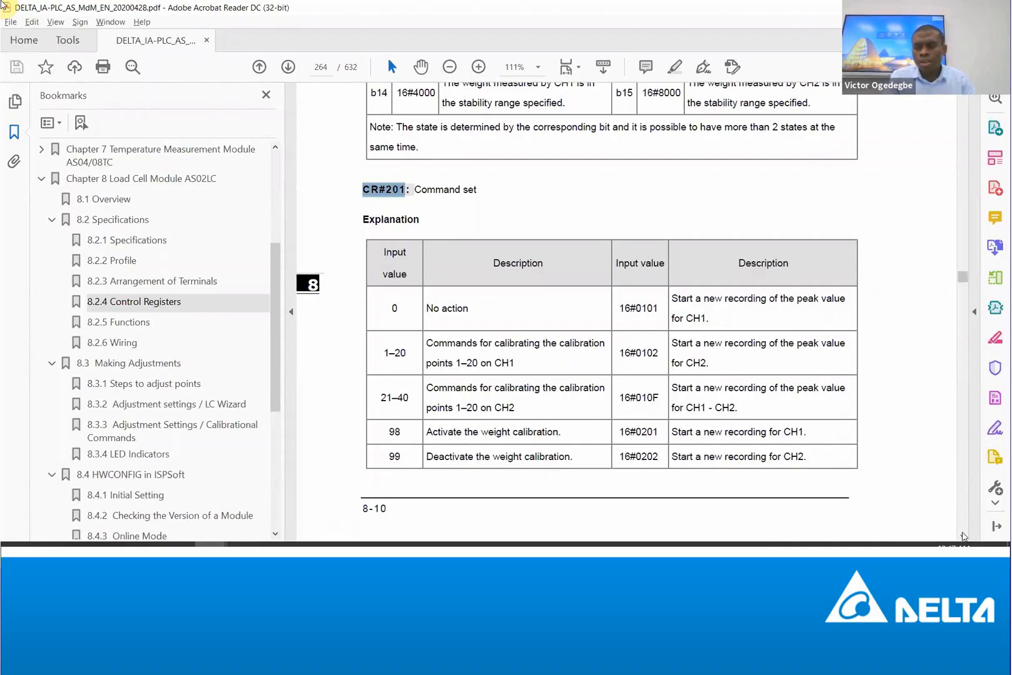
Examine the rest of the CR#201 command table on page 265 of the manual, then return to its beginning on page 264
click(962, 536)
click(963, 536)
click(963, 536)
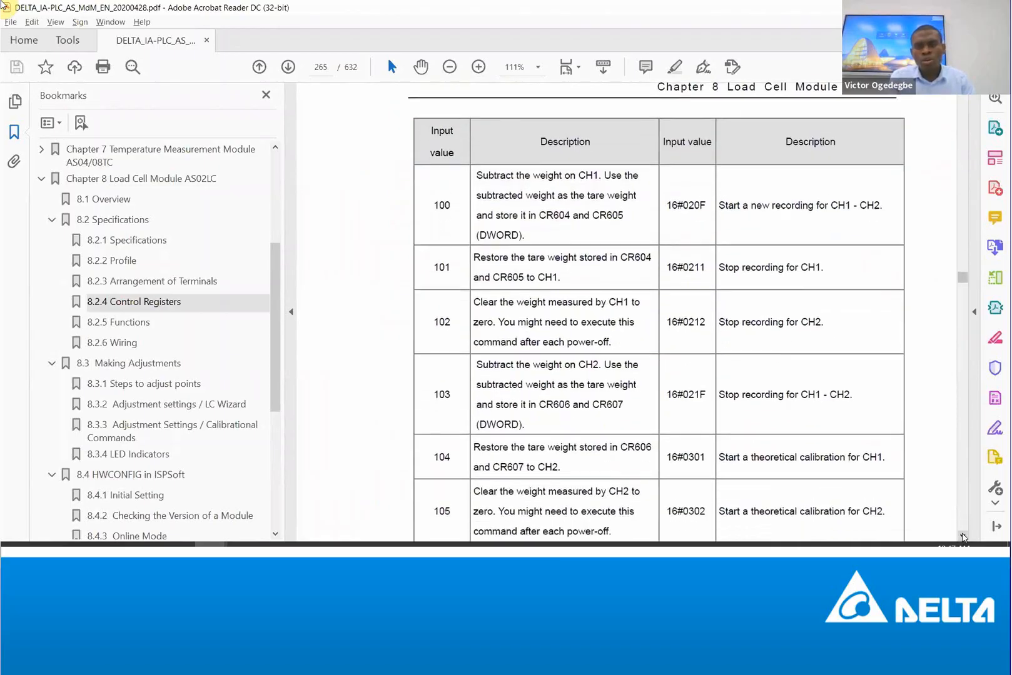
click(963, 536)
click(962, 536)
click(962, 536)
click(962, 536)
click(963, 536)
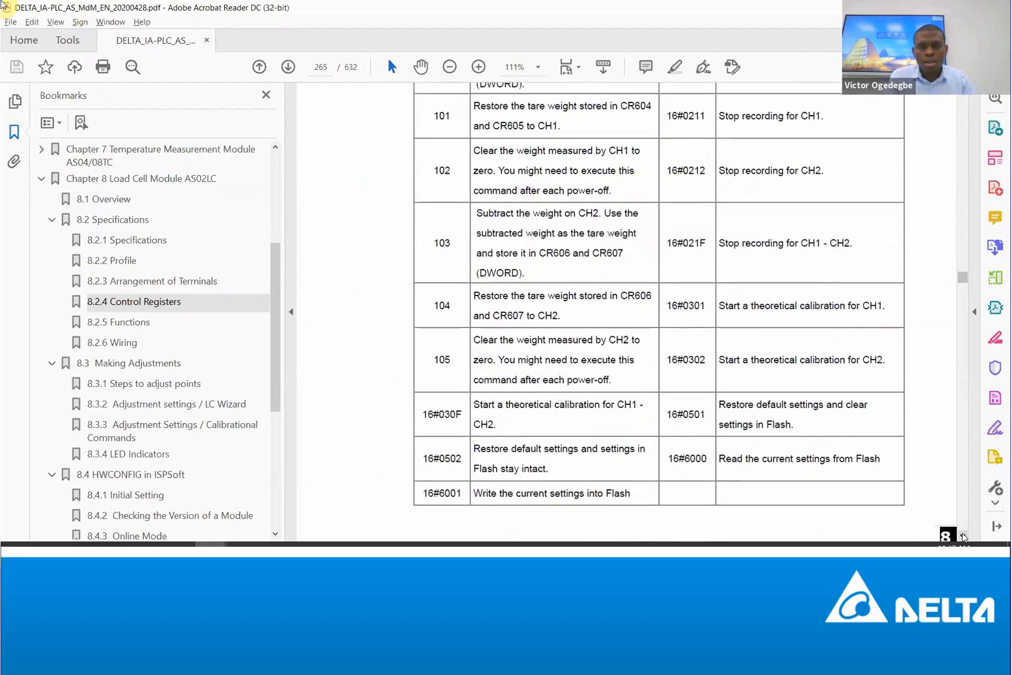
click(963, 536)
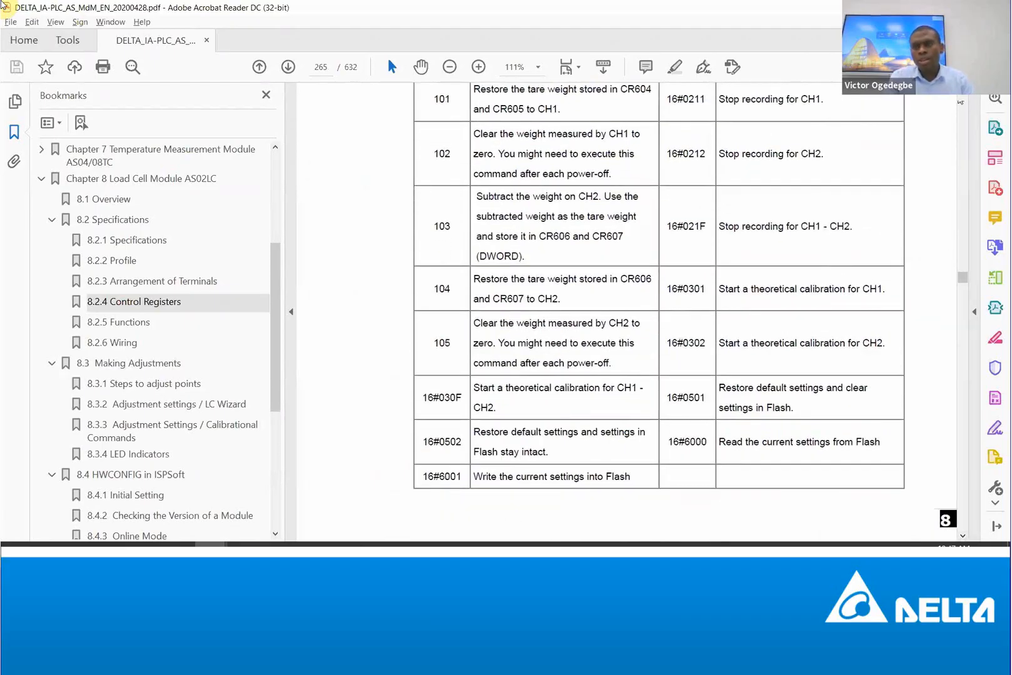
click(963, 88)
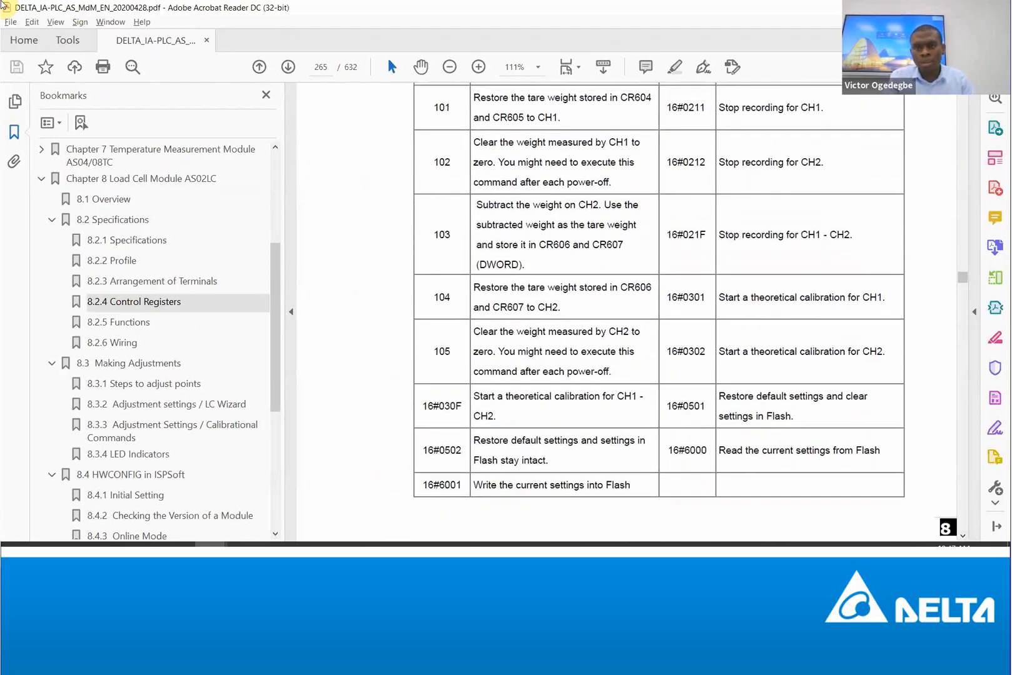
click(962, 88)
click(963, 88)
click(962, 88)
click(962, 88)
click(962, 88)
click(962, 89)
scroll(598, 282, up, 10)
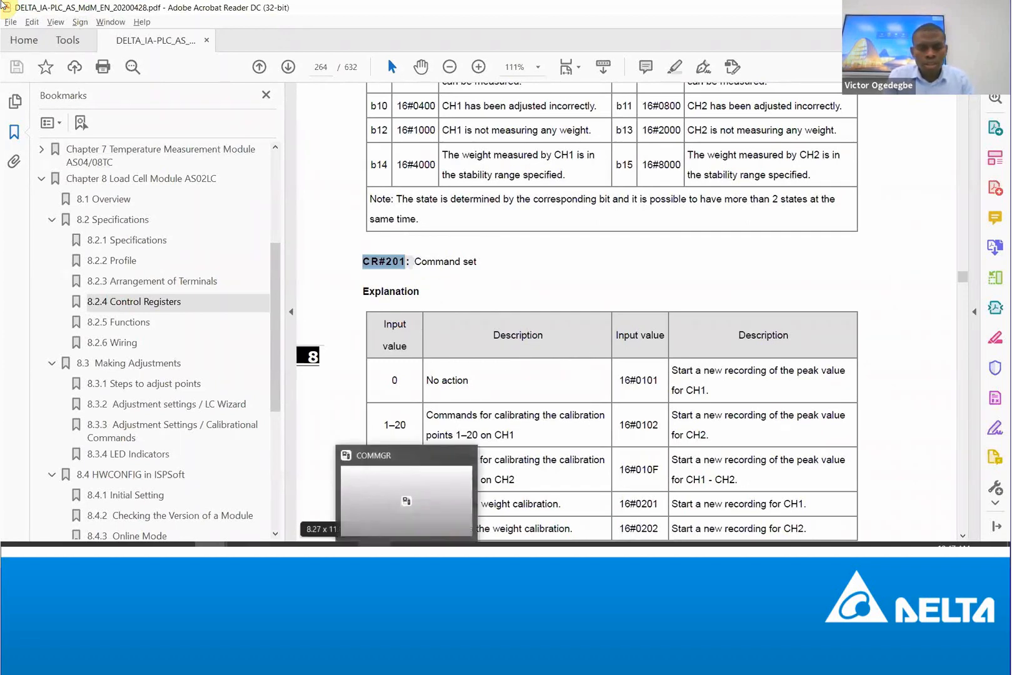
Switch to DIADesigner and try to go online with the controller, then cancel the online mode pre-check
mouse_move(374, 545)
click(384, 510)
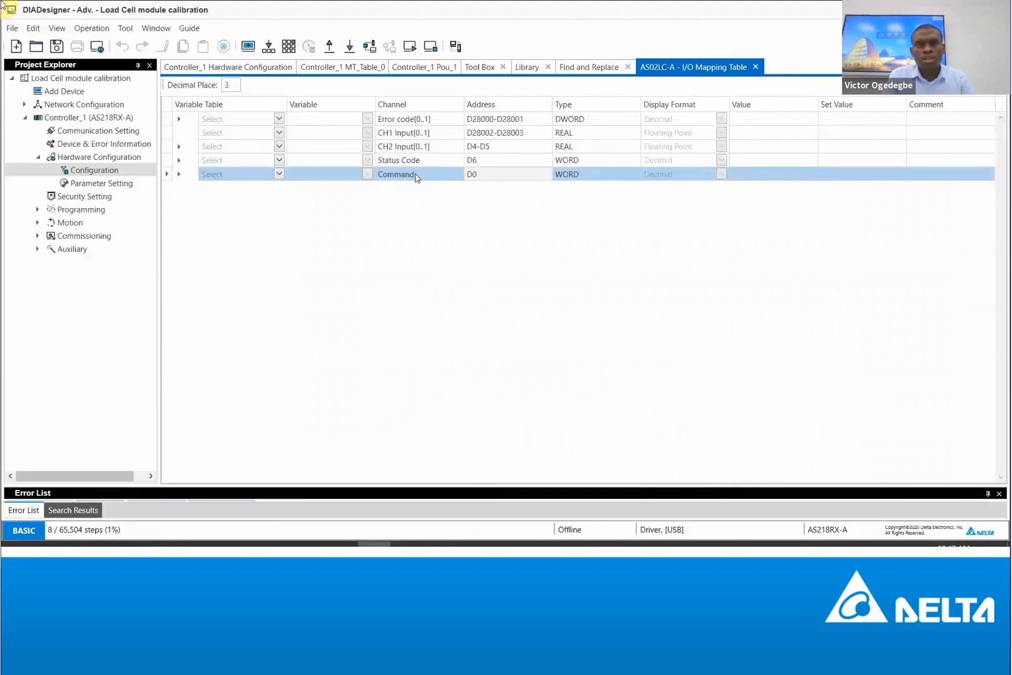
click(370, 48)
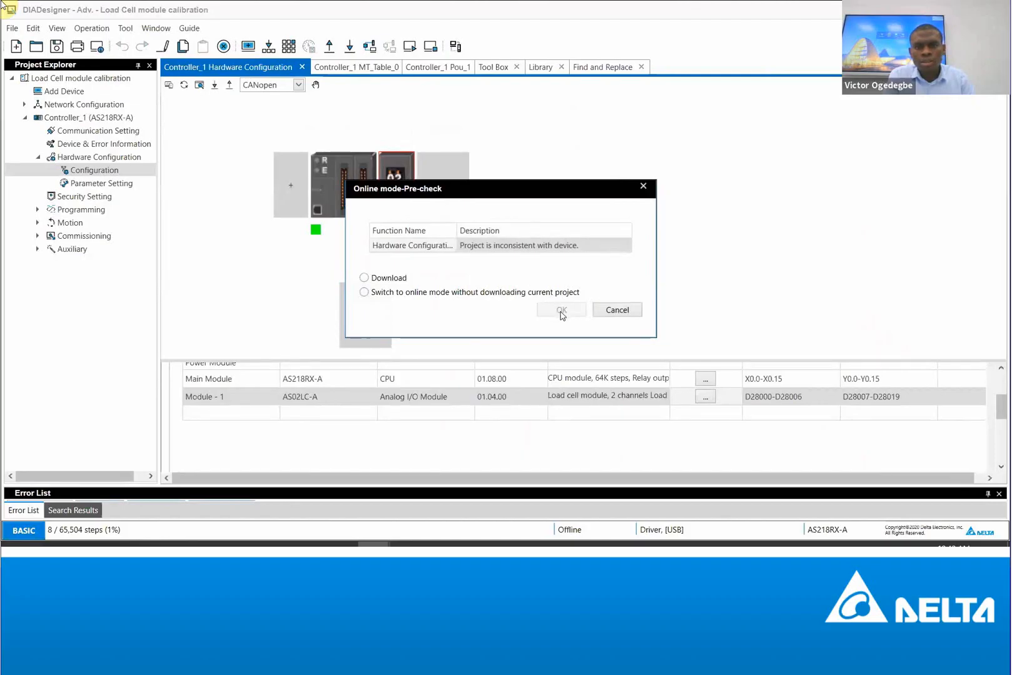
click(642, 186)
click(596, 151)
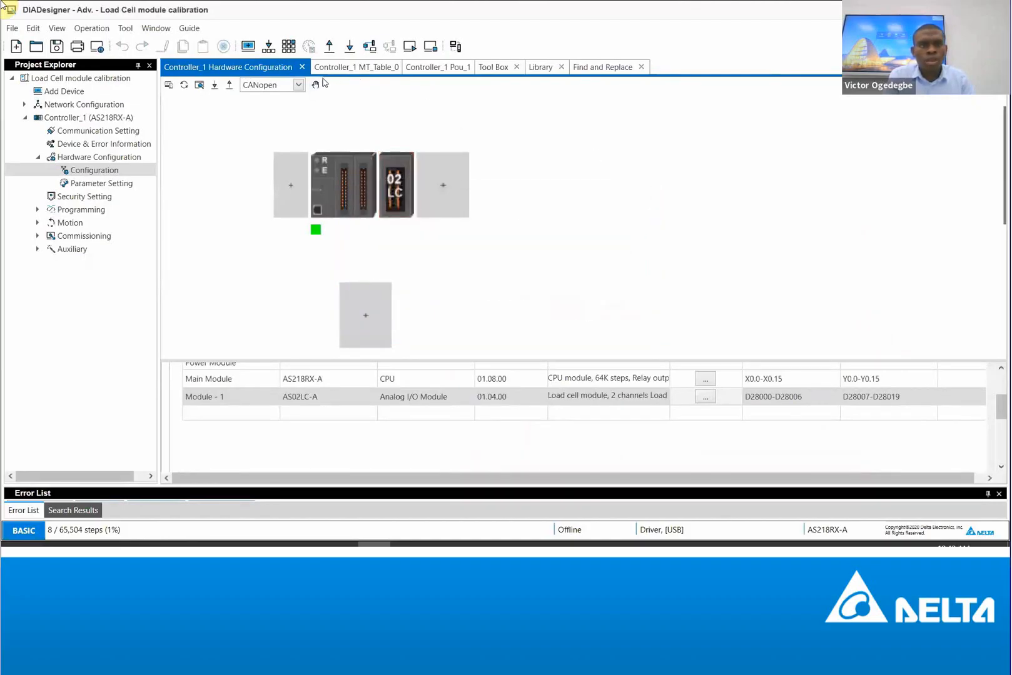
Download the project to Controller_1 and close the transfer manager
click(350, 50)
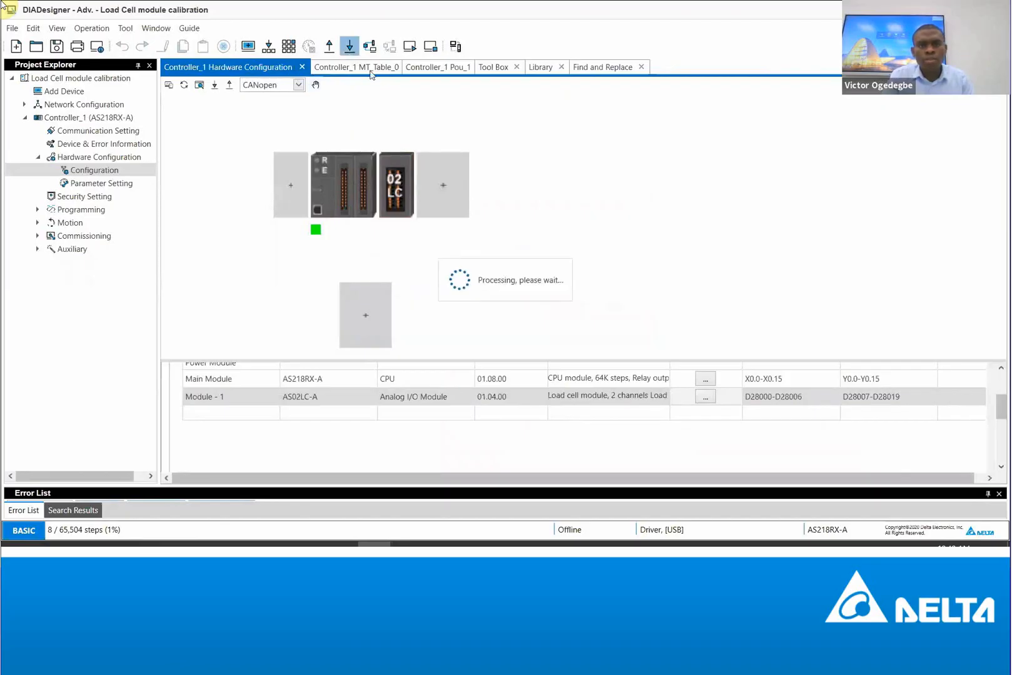
click(751, 384)
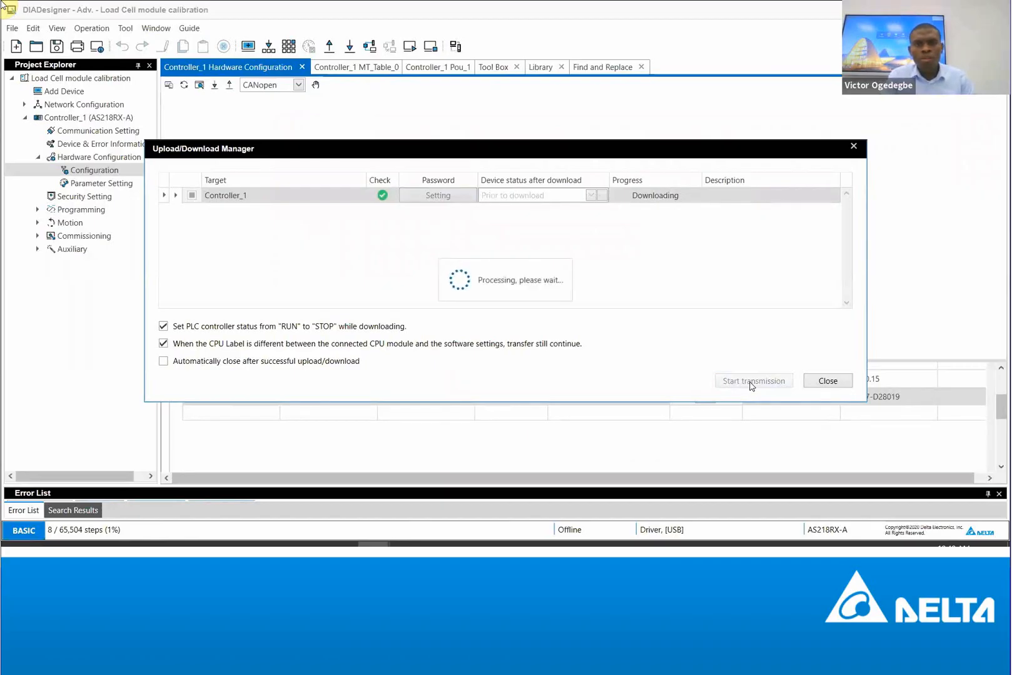
click(827, 381)
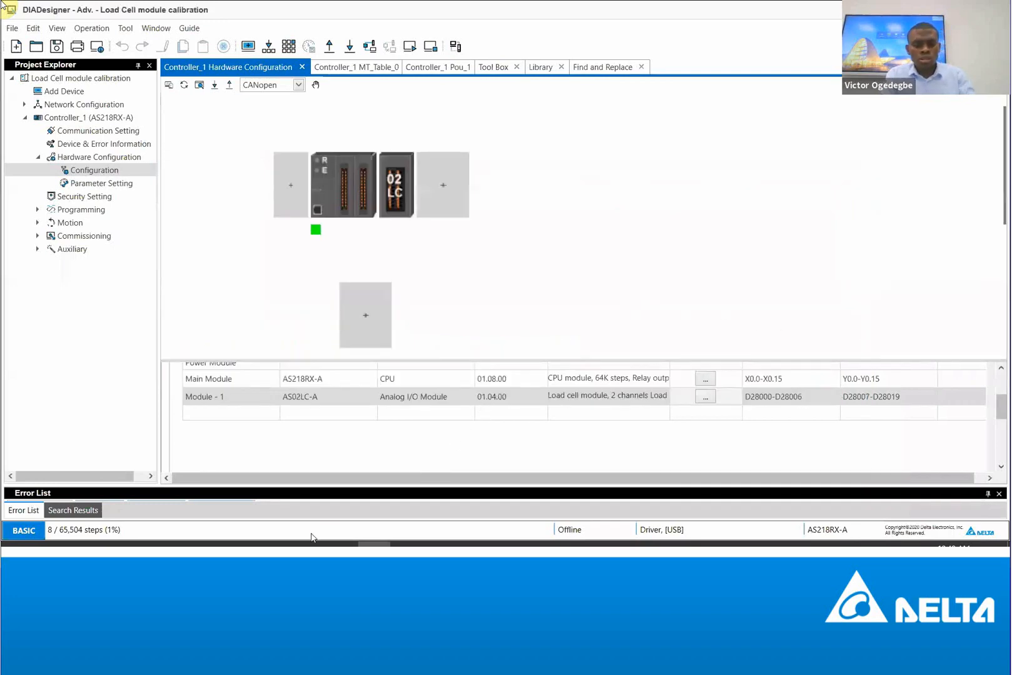
View the load cell control register mapping slide in the PowerPoint slide show, then return to DIADesigner
key(alt+Tab)
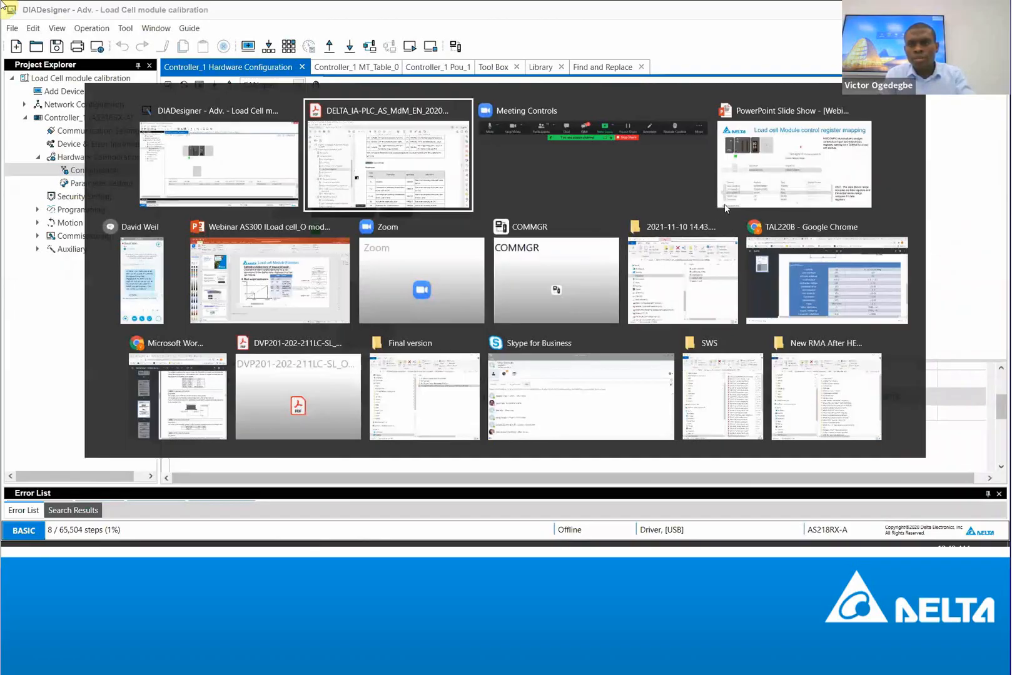
click(763, 189)
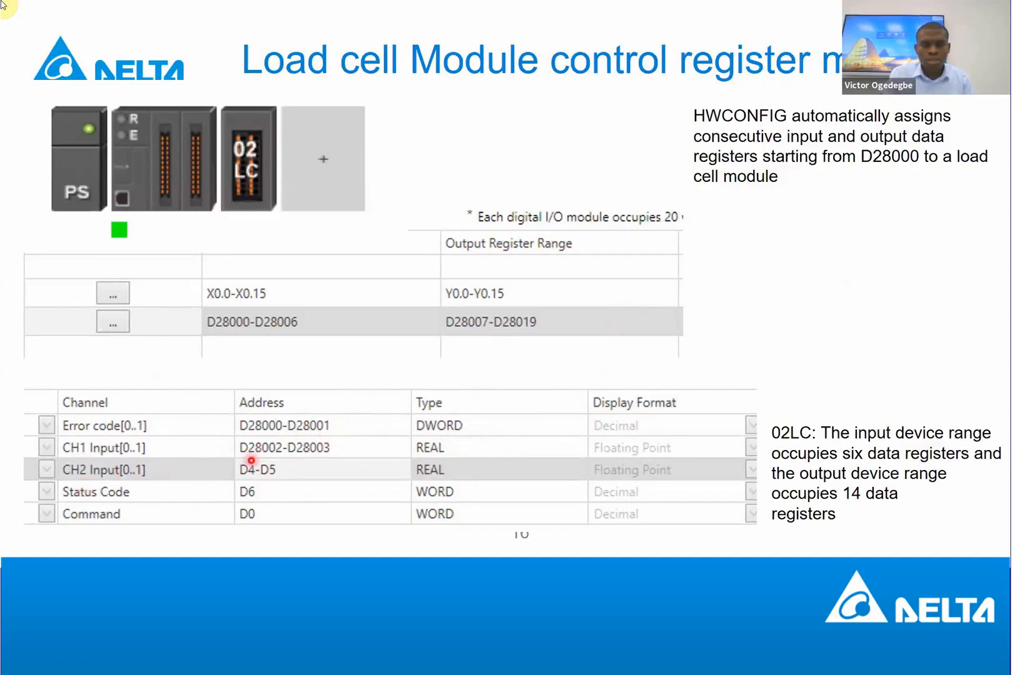
key(Right)
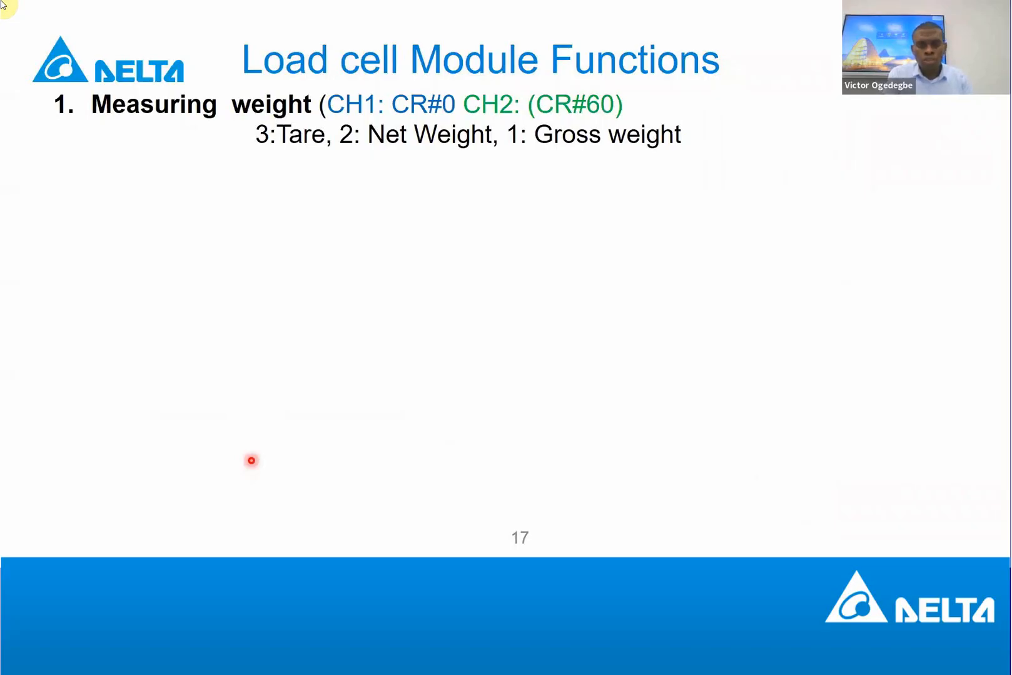
key(Left)
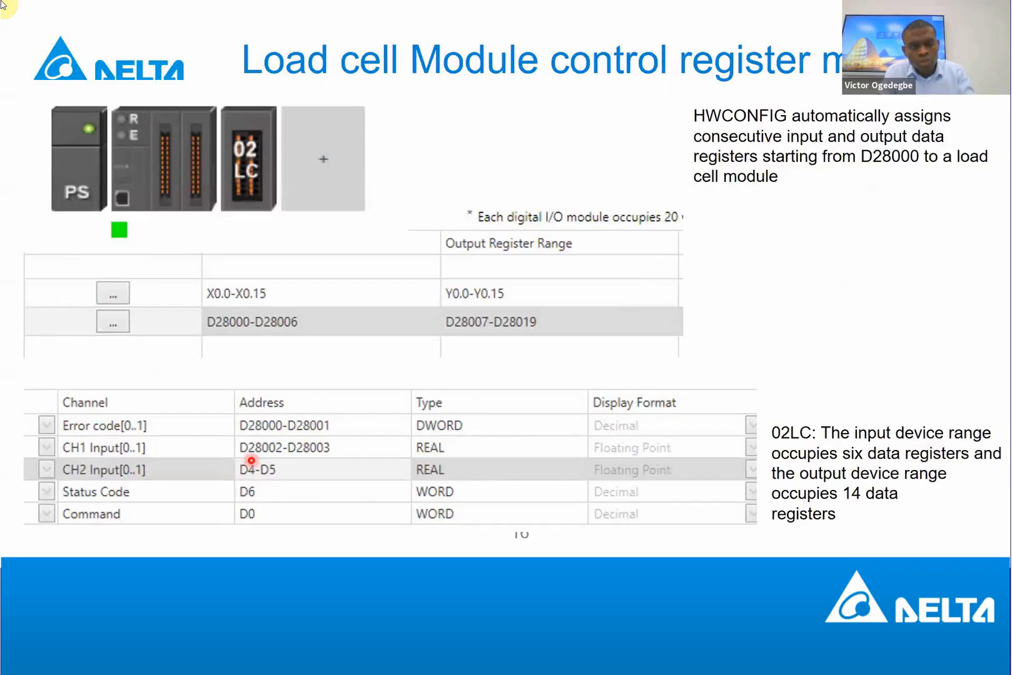
key(alt+Tab)
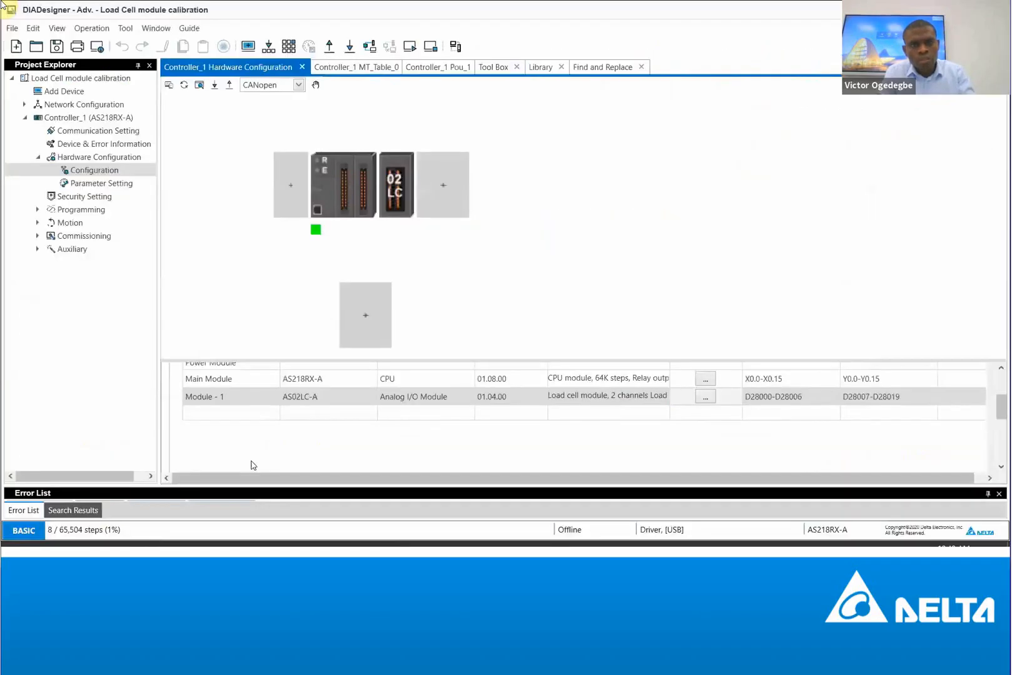
Open program Pou_1 and insert a TO instruction on a branch between the SM400 contact and the Y0.0 coil
click(402, 196)
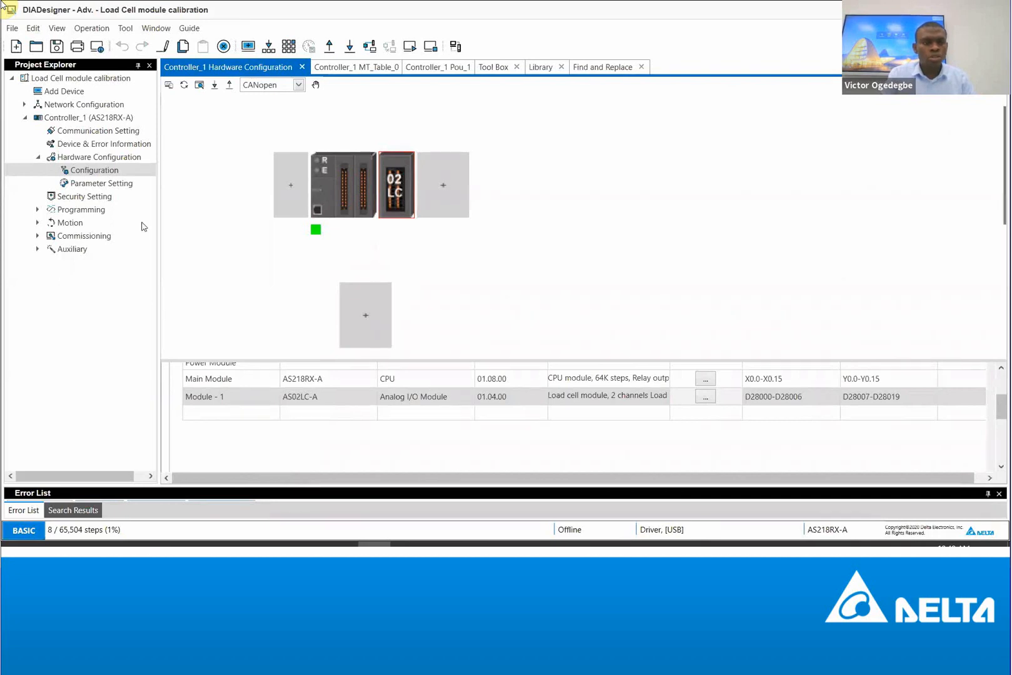
click(38, 210)
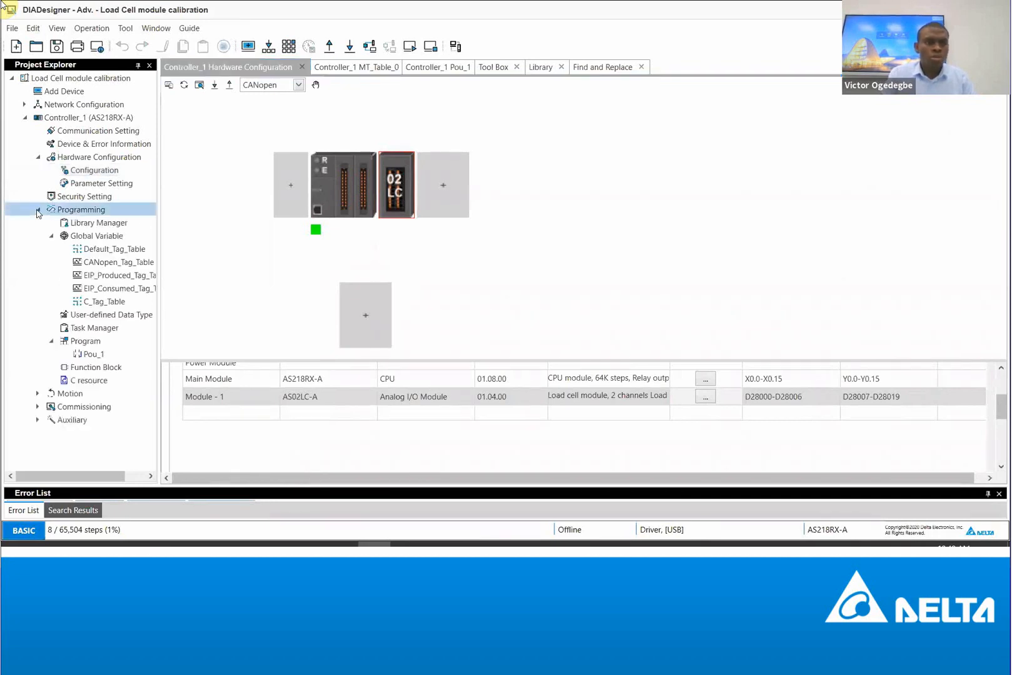
click(94, 354)
double_click(95, 354)
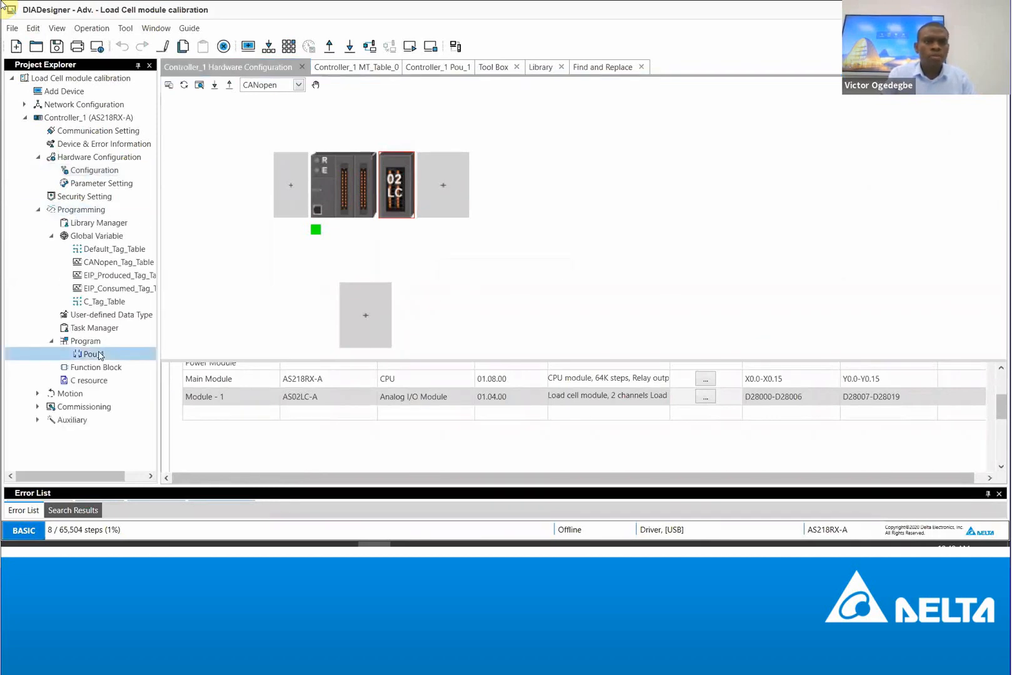
click(267, 243)
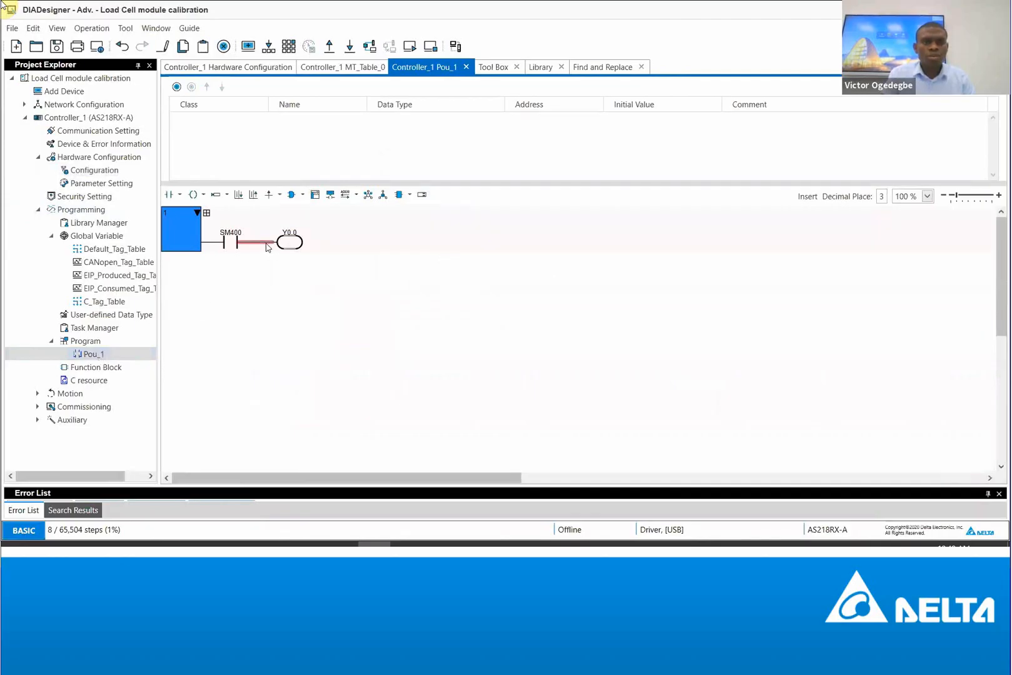
text(TO)
key(Return)
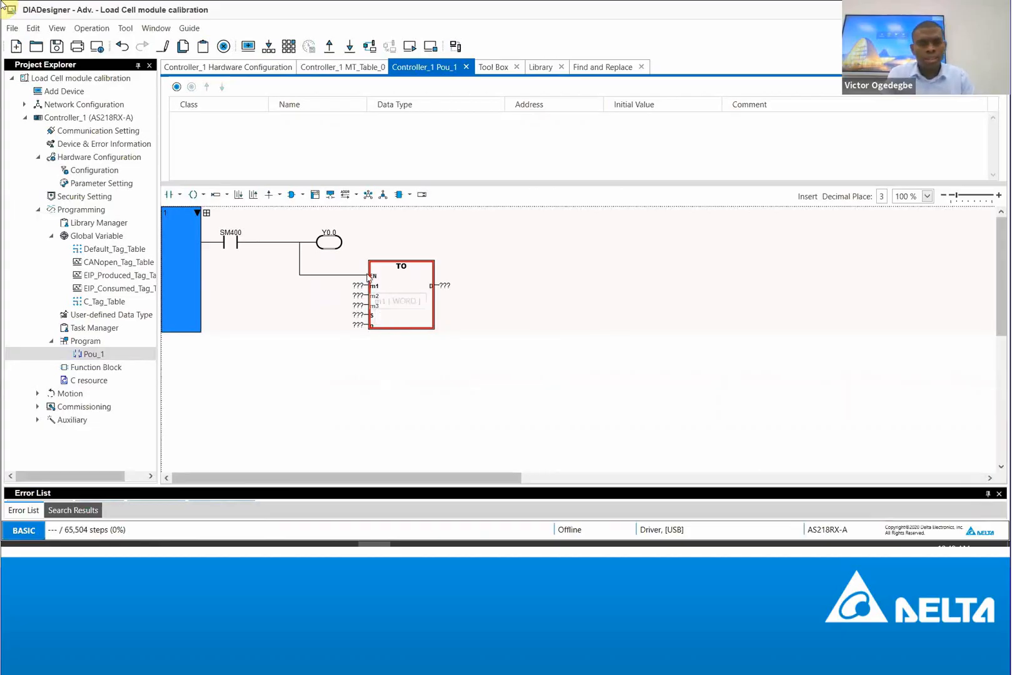
Open the help page for the TO instruction, examine the meaning of operands m1, m2, m3, S, D and n, and minimize it
double_click(358, 316)
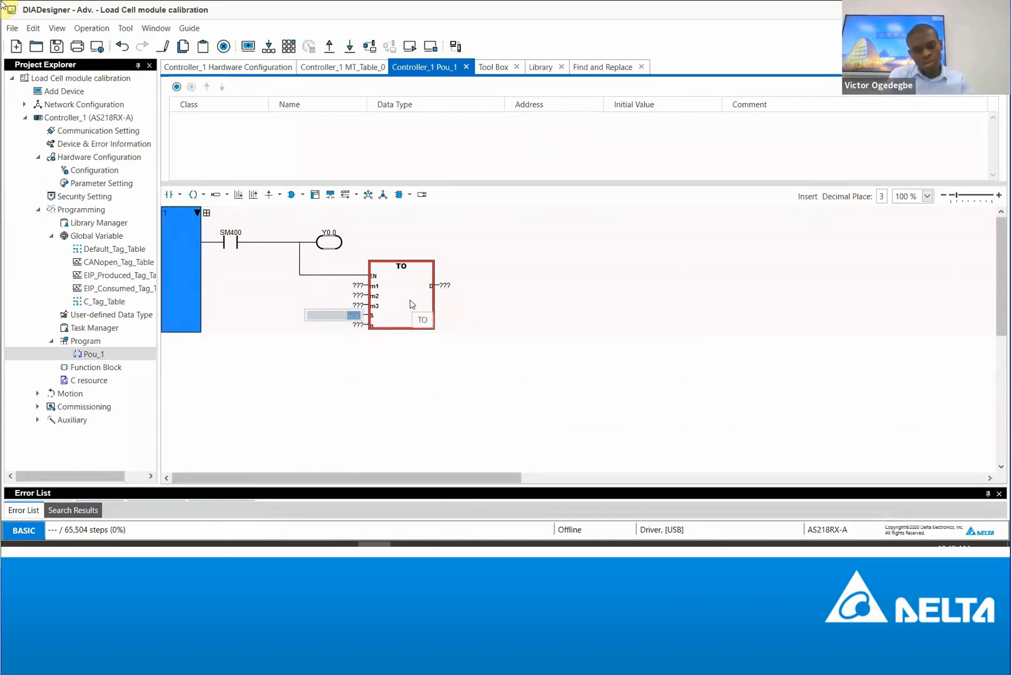
click(412, 304)
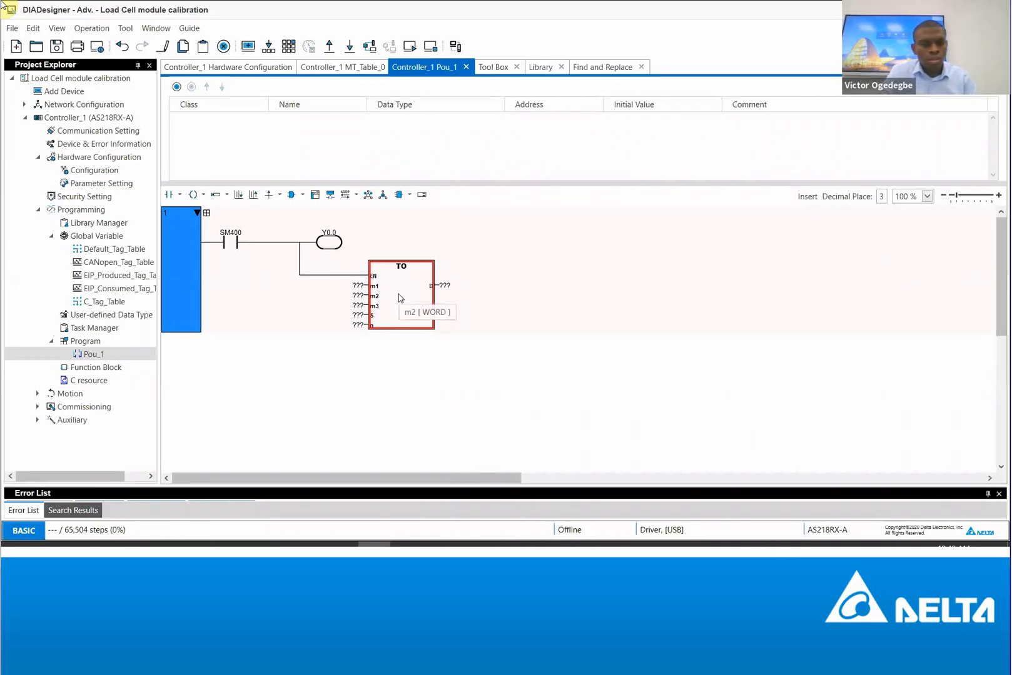
key(F1)
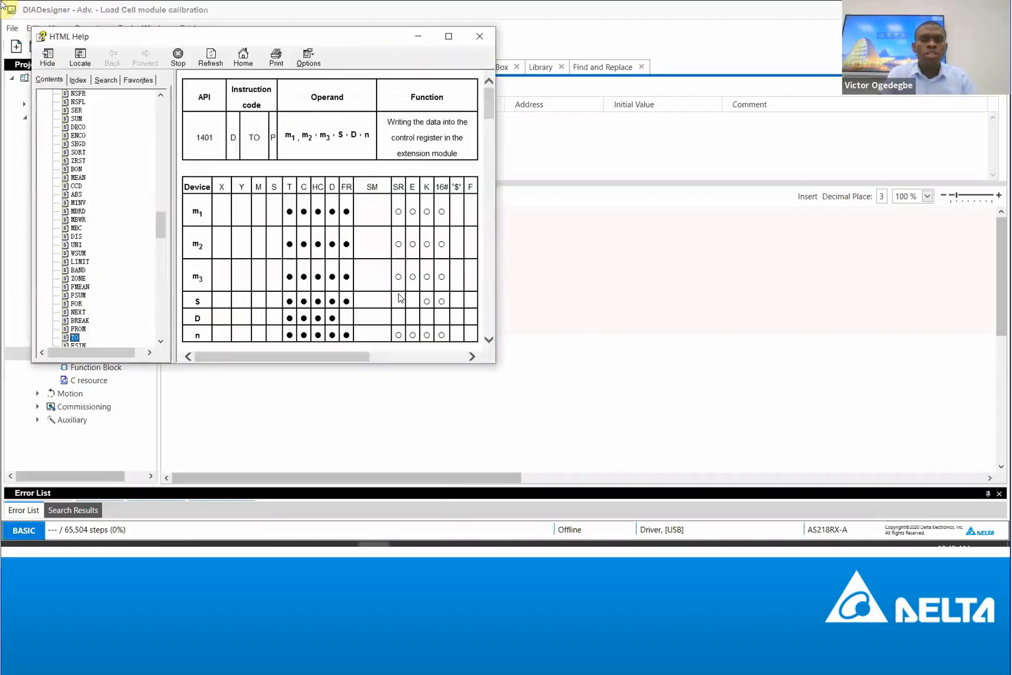
click(490, 113)
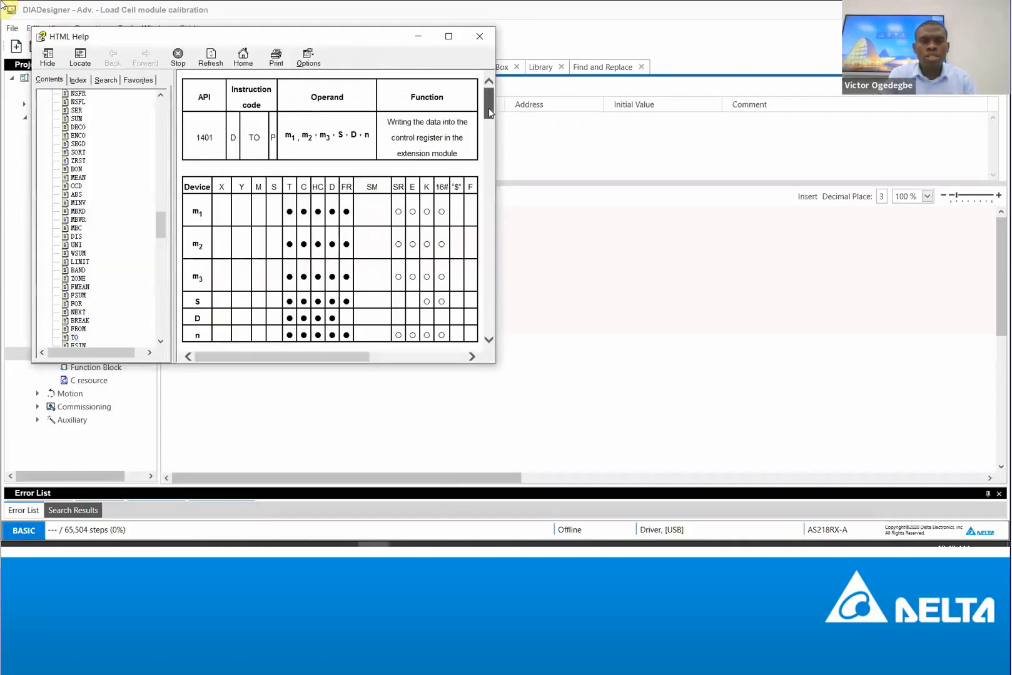
drag(490, 115, 490, 174)
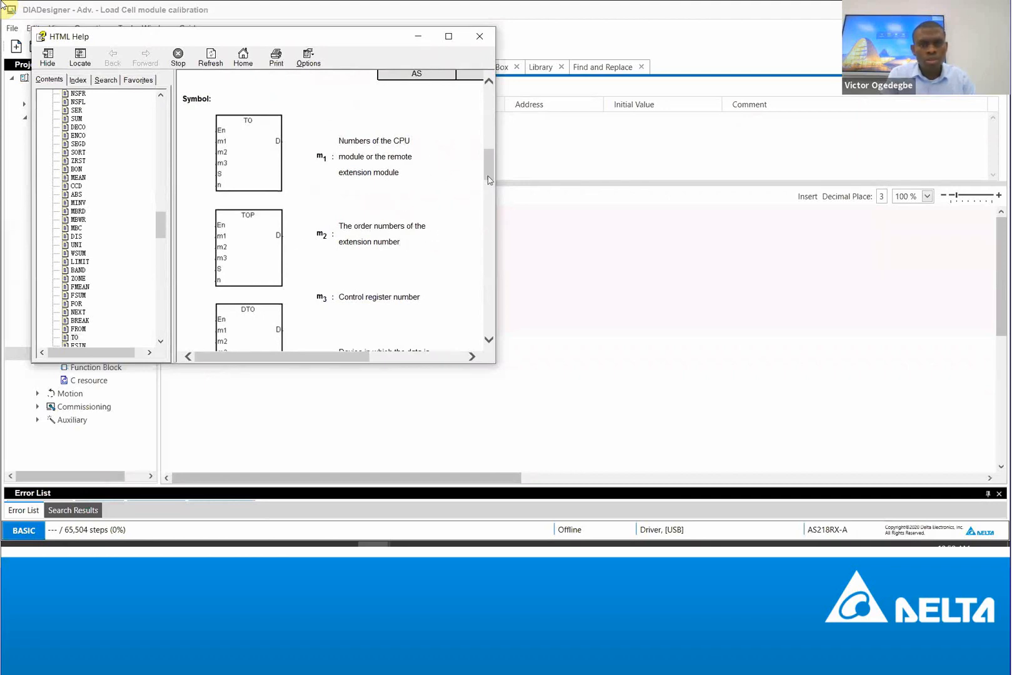
scroll(491, 180, down, 4)
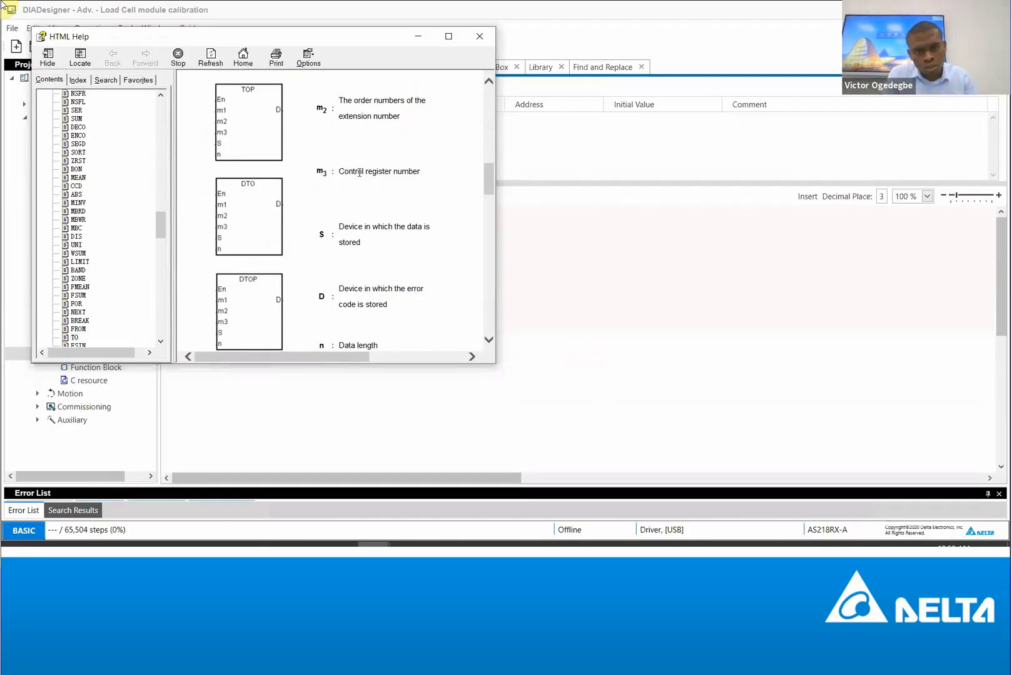
drag(359, 172, 390, 179)
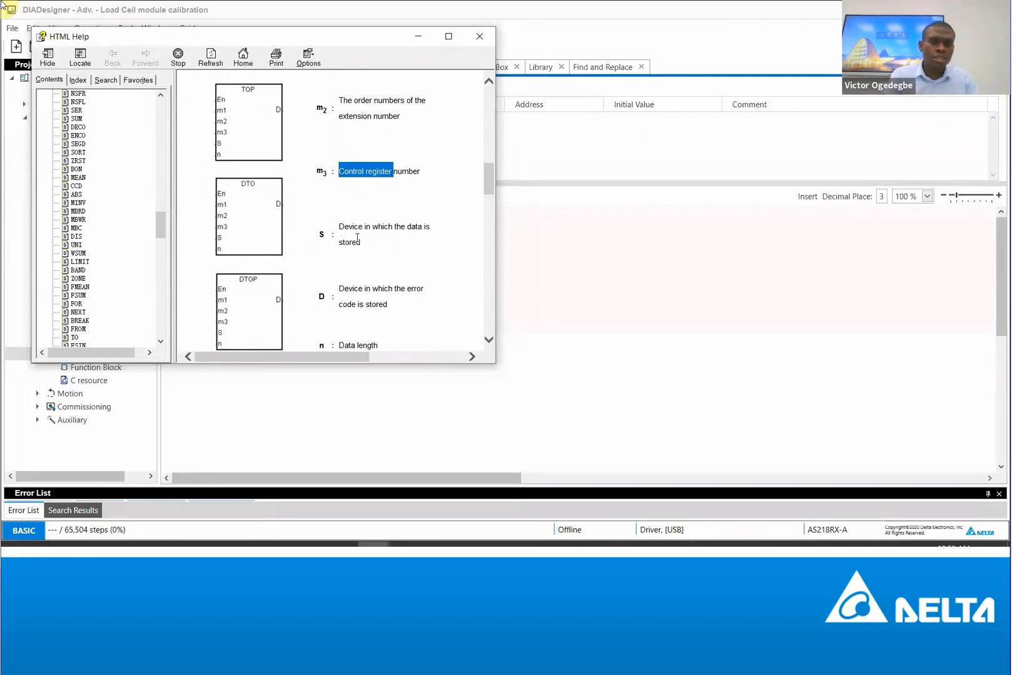
click(328, 242)
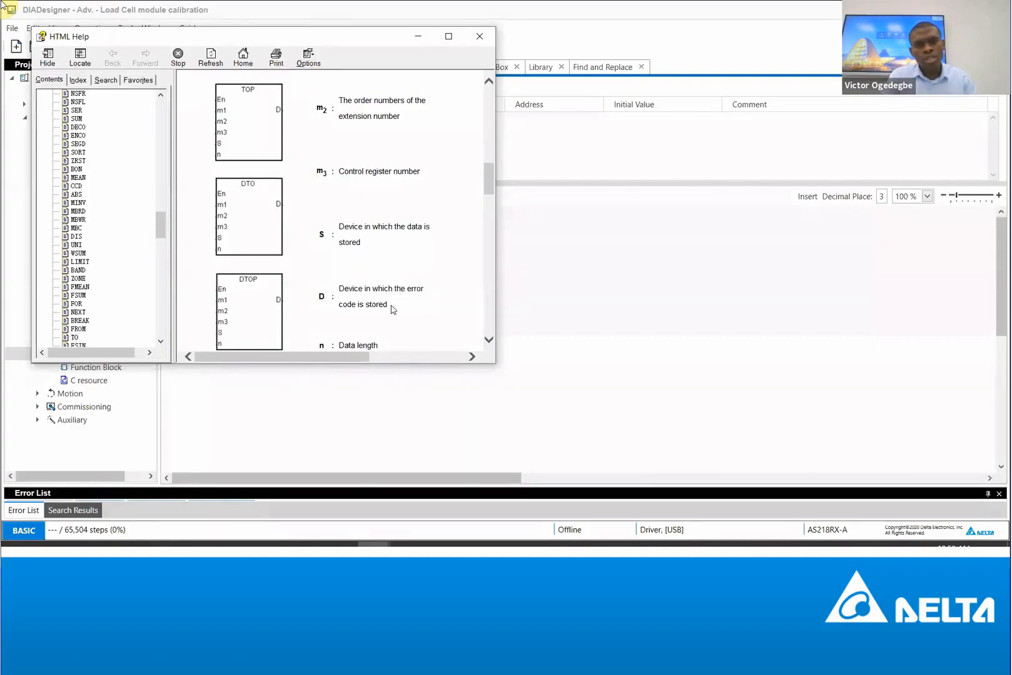
drag(490, 187, 491, 156)
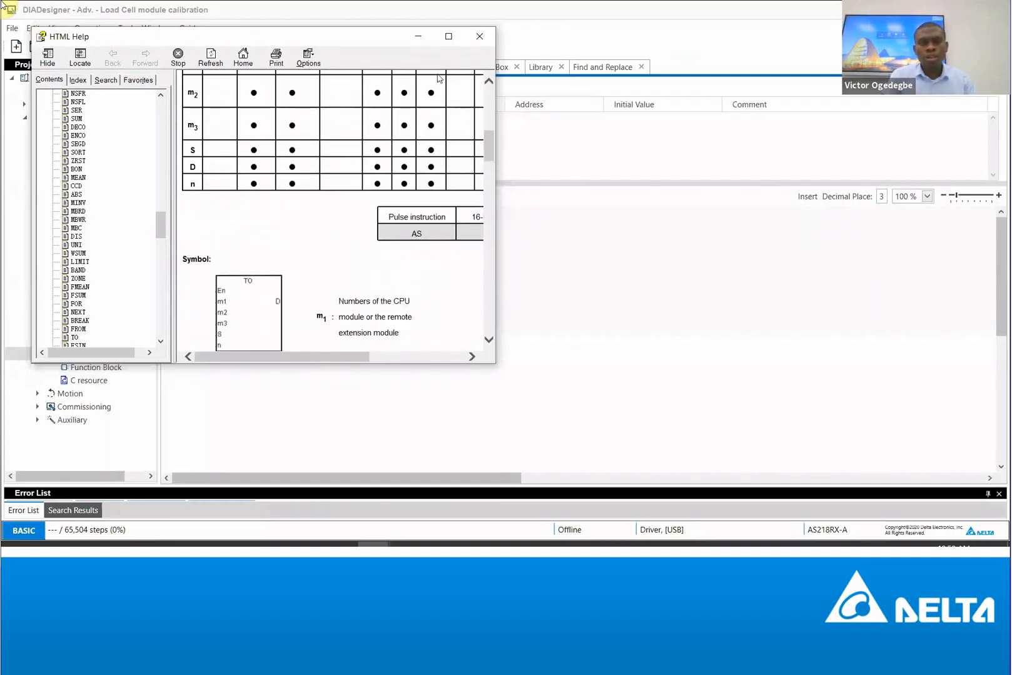
click(419, 37)
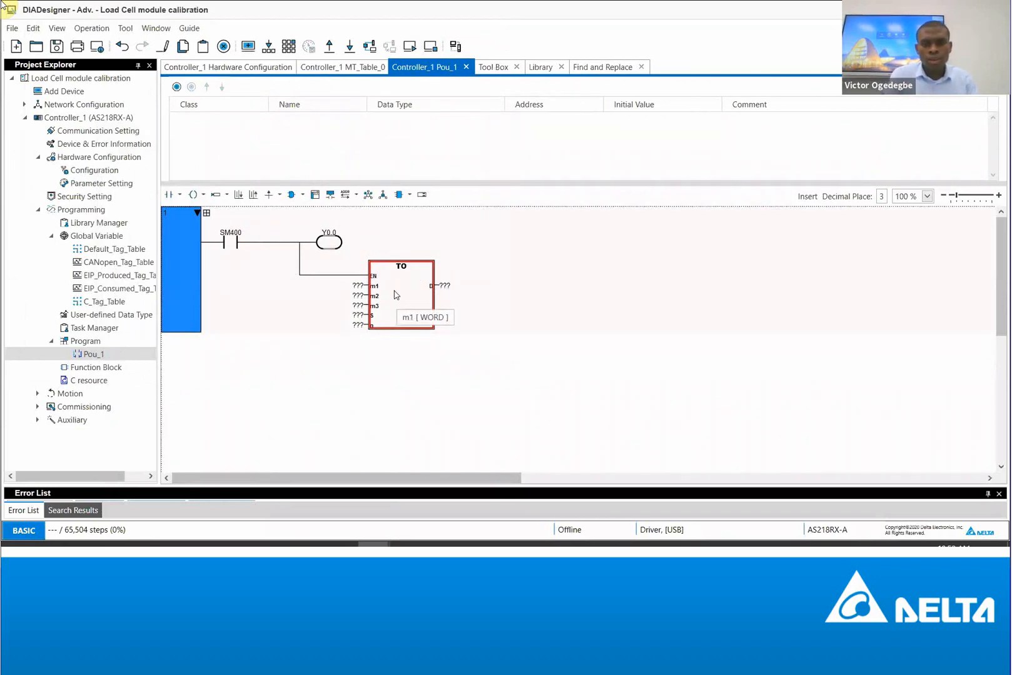
Delete the TO instruction and insert a FROM instruction on a branch between the SM400 contact and the Y0.0 coil
key(Delete)
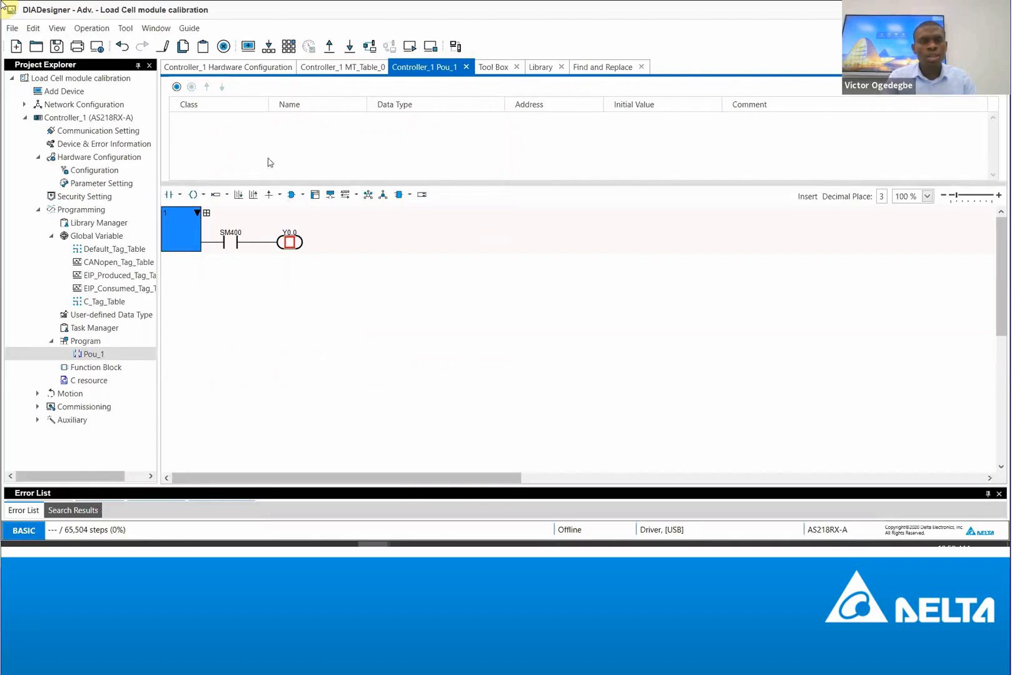
click(260, 245)
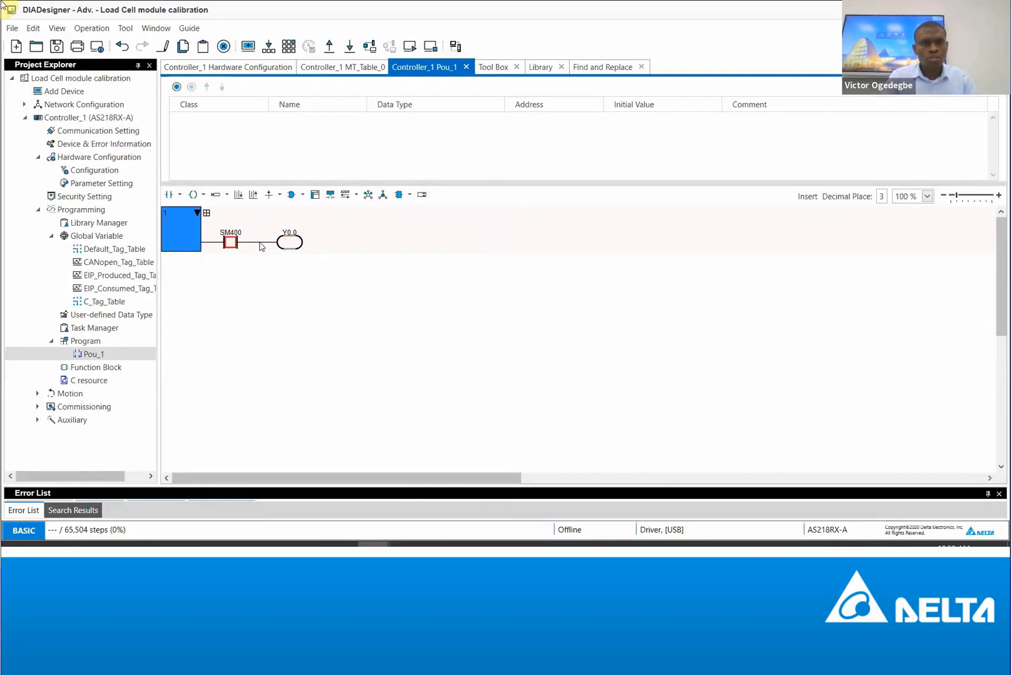
click(264, 242)
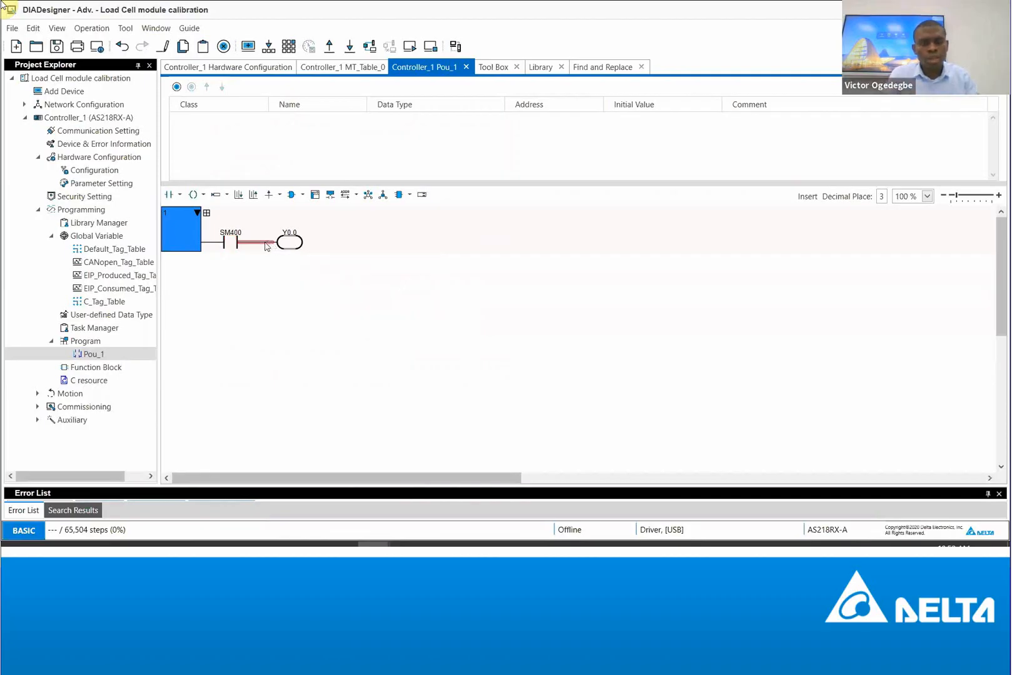
text(From)
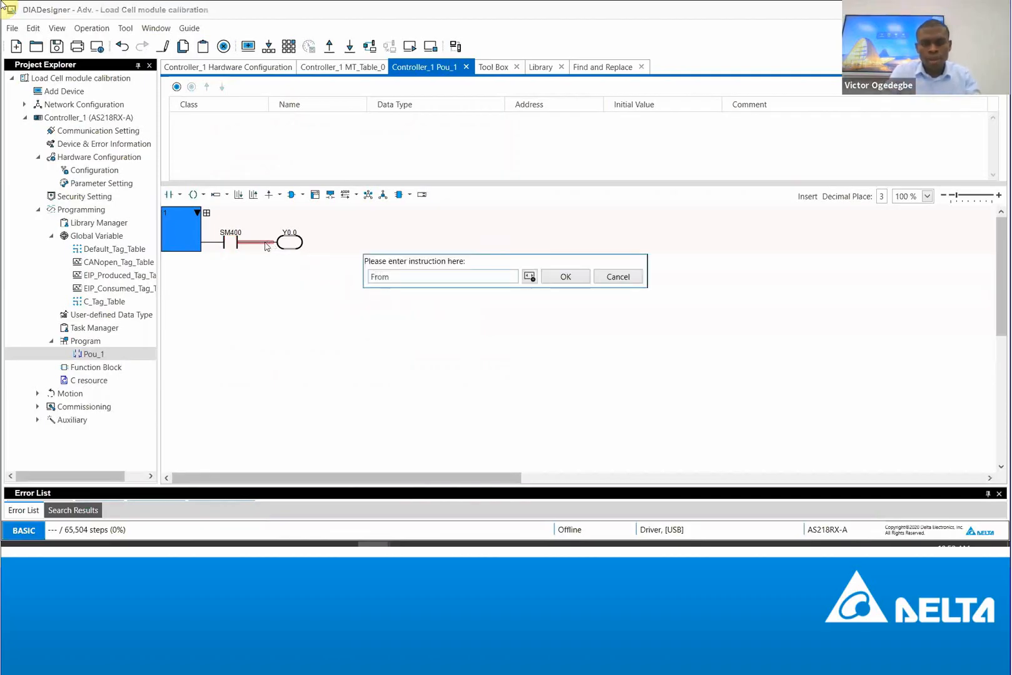
key(Return)
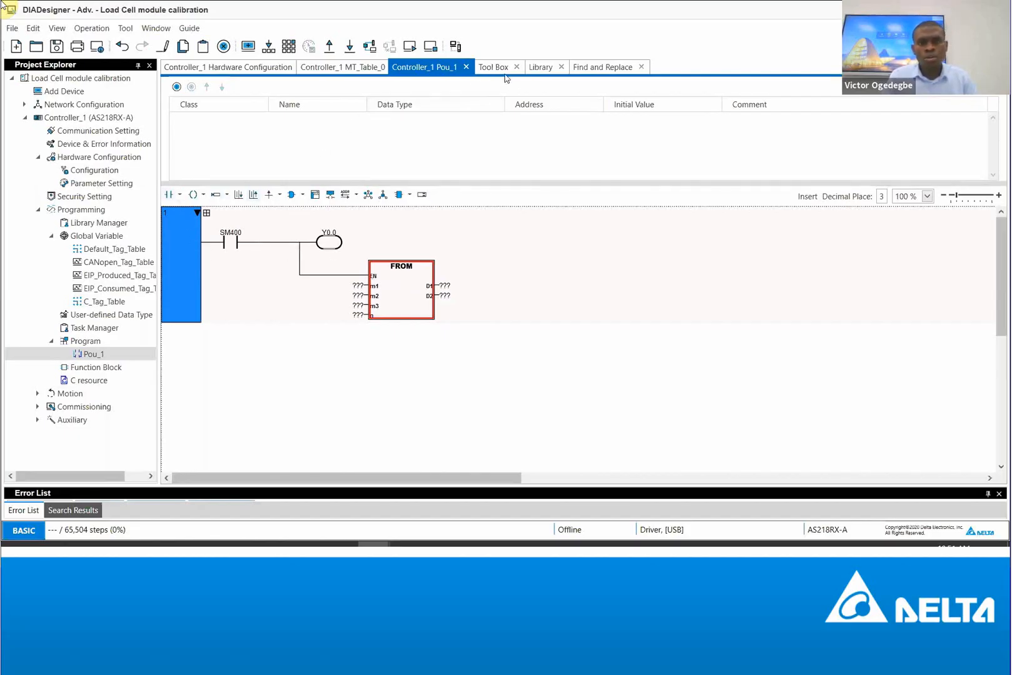
Upload the AS02LC-A module's parameters into the LC Wizard, check the live channel readings online, and close the wizard
click(351, 68)
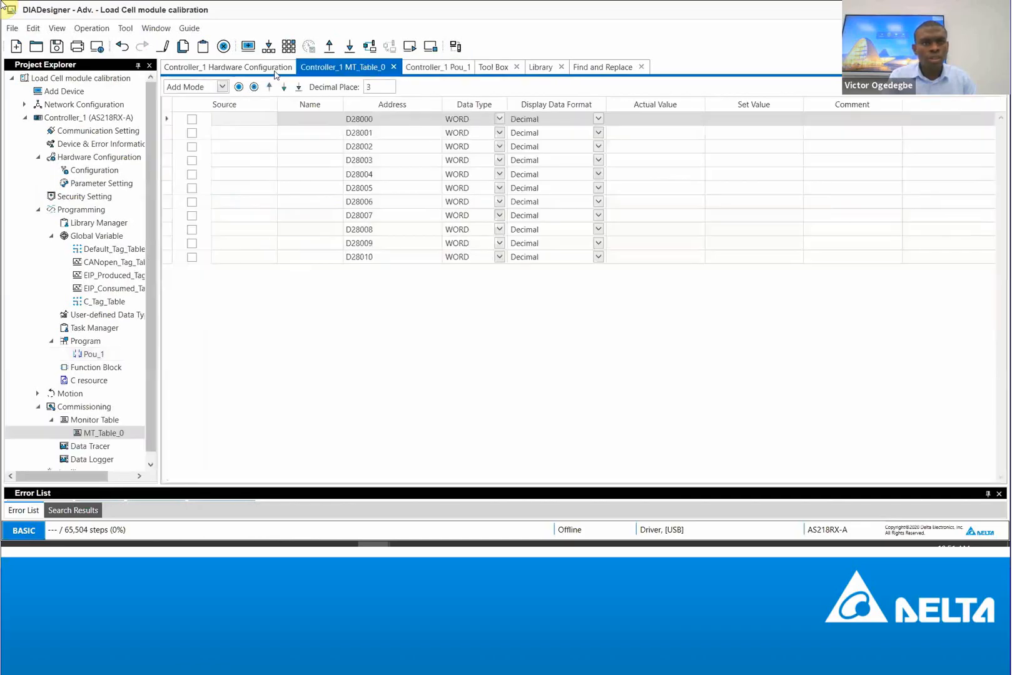
click(267, 70)
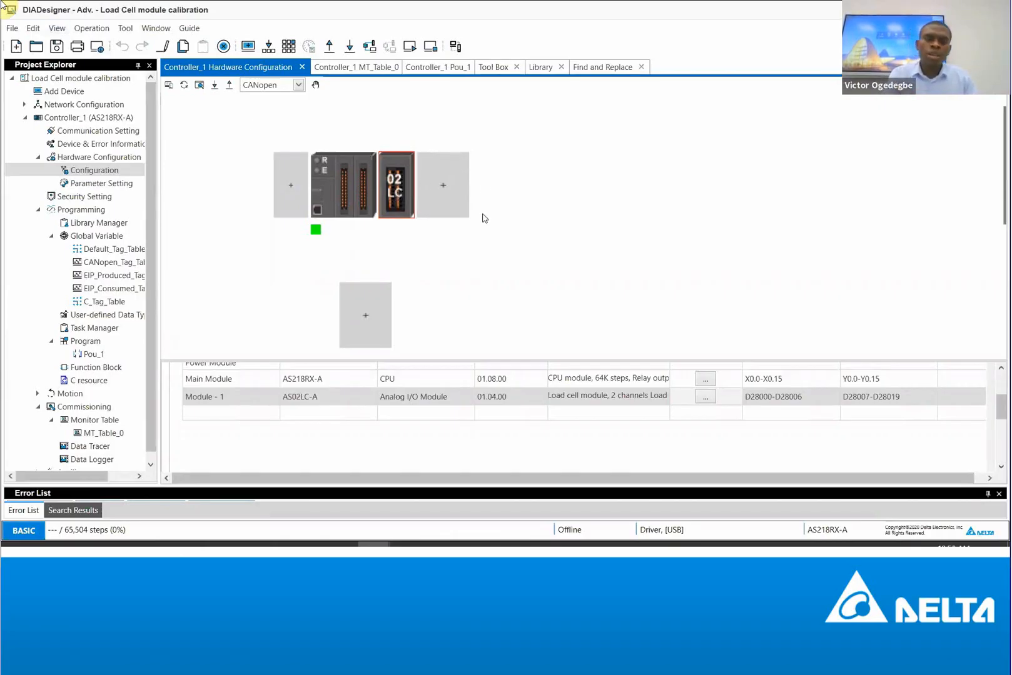
double_click(398, 188)
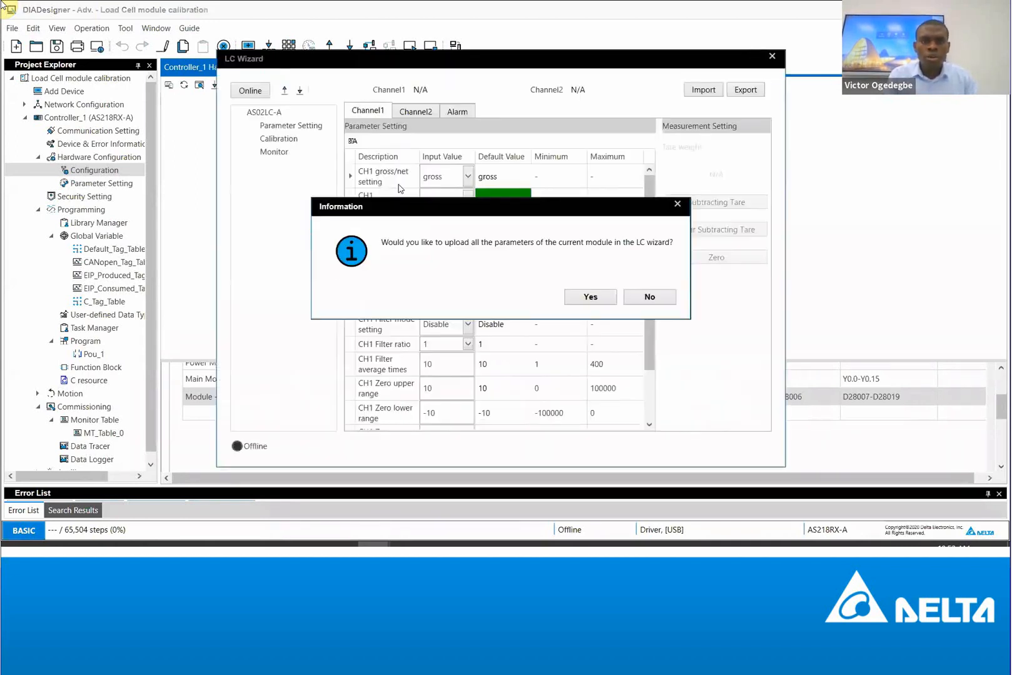
click(592, 296)
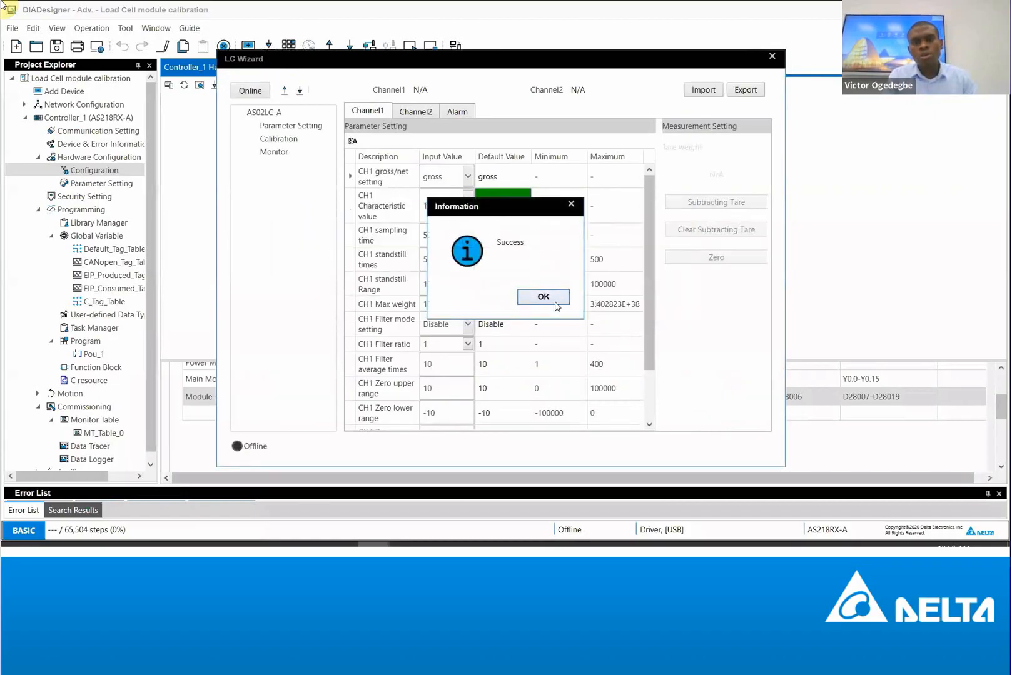
click(552, 301)
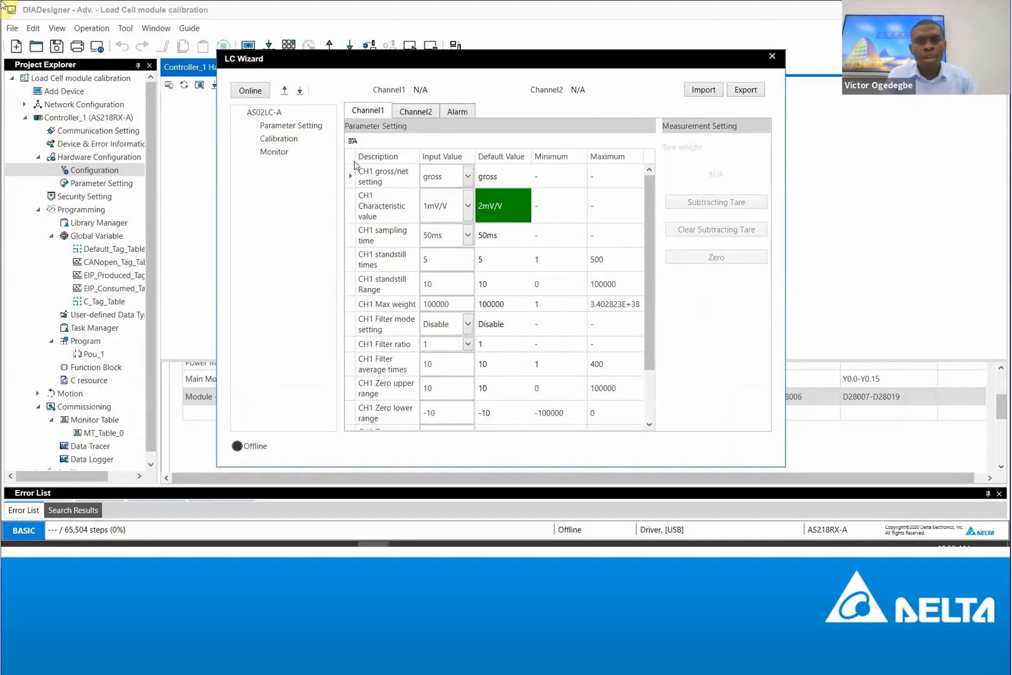
click(252, 91)
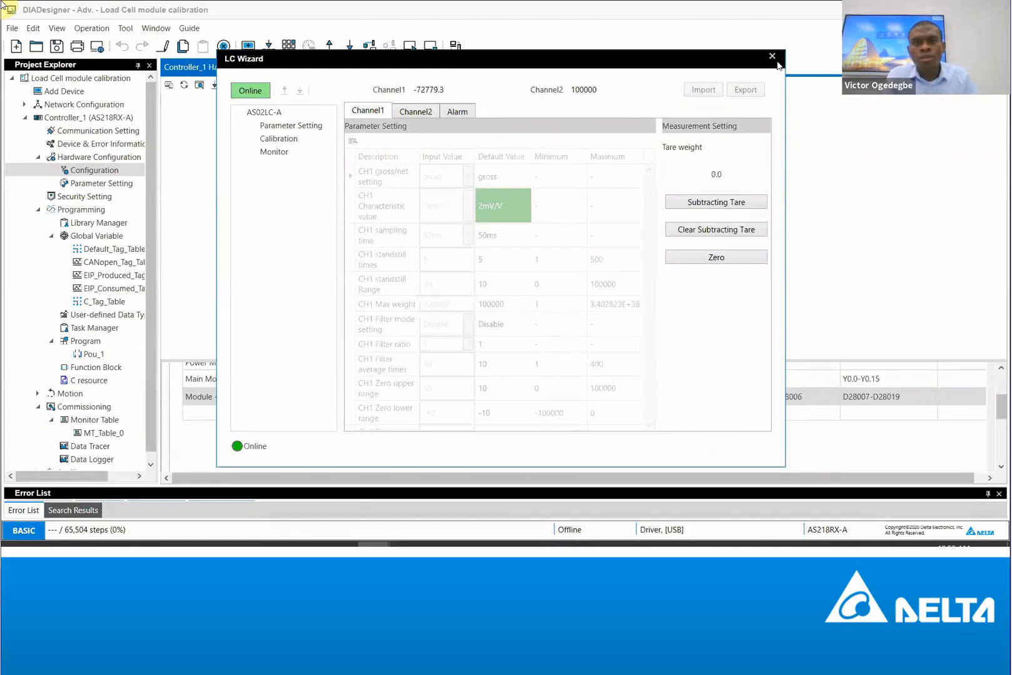
click(772, 57)
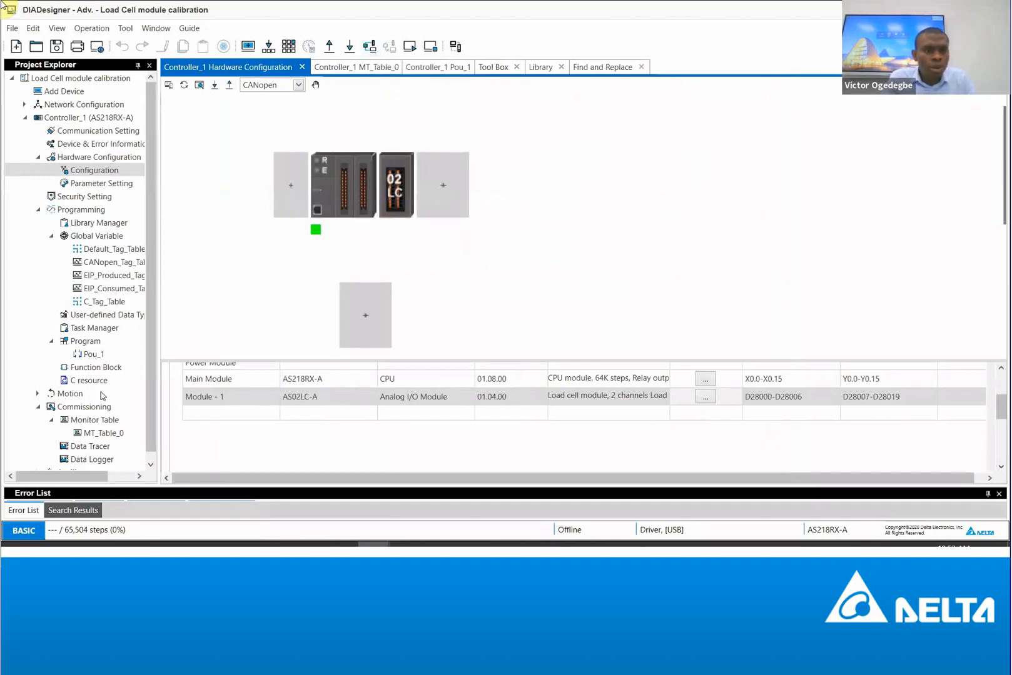
Examine the register addresses in the AS02LC-A I/O mapping table and return to monitor table MT_Table_0
click(104, 437)
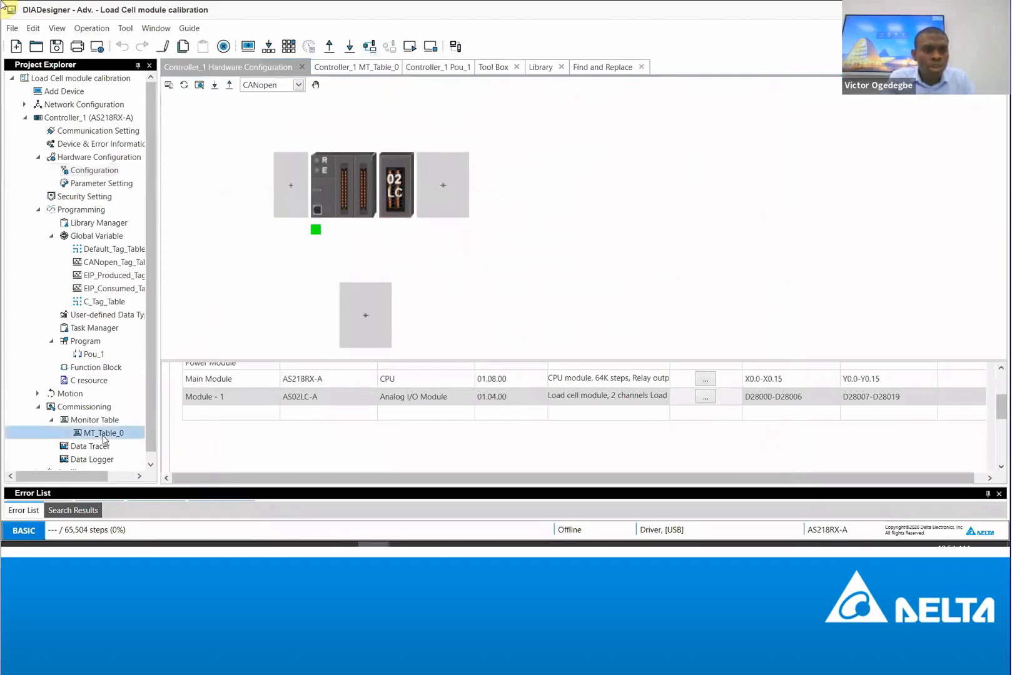
double_click(104, 437)
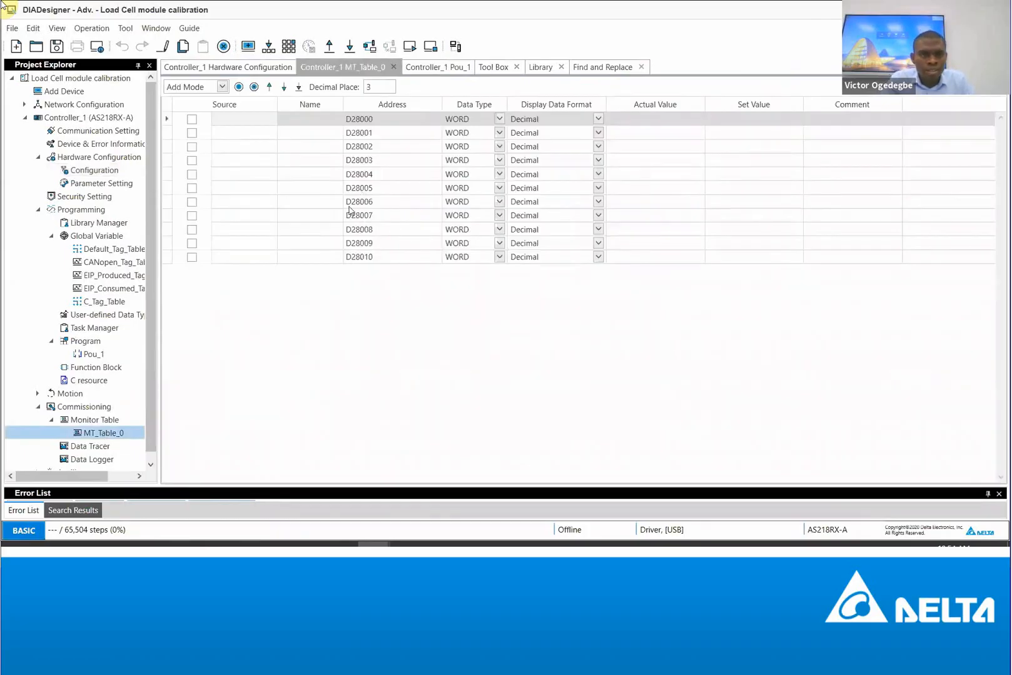
click(250, 67)
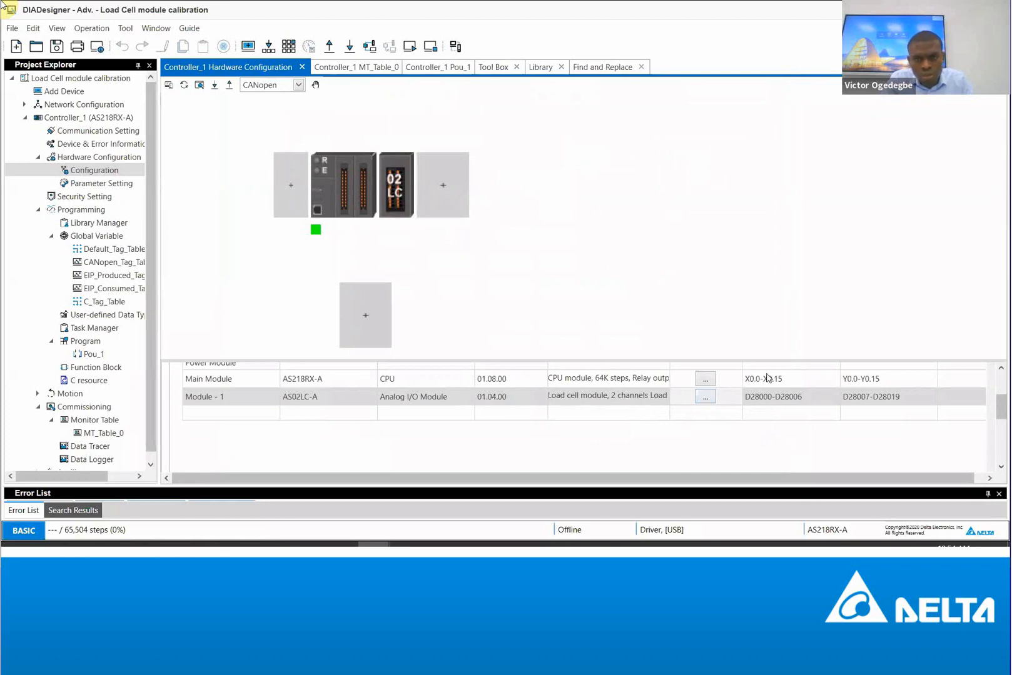
click(705, 398)
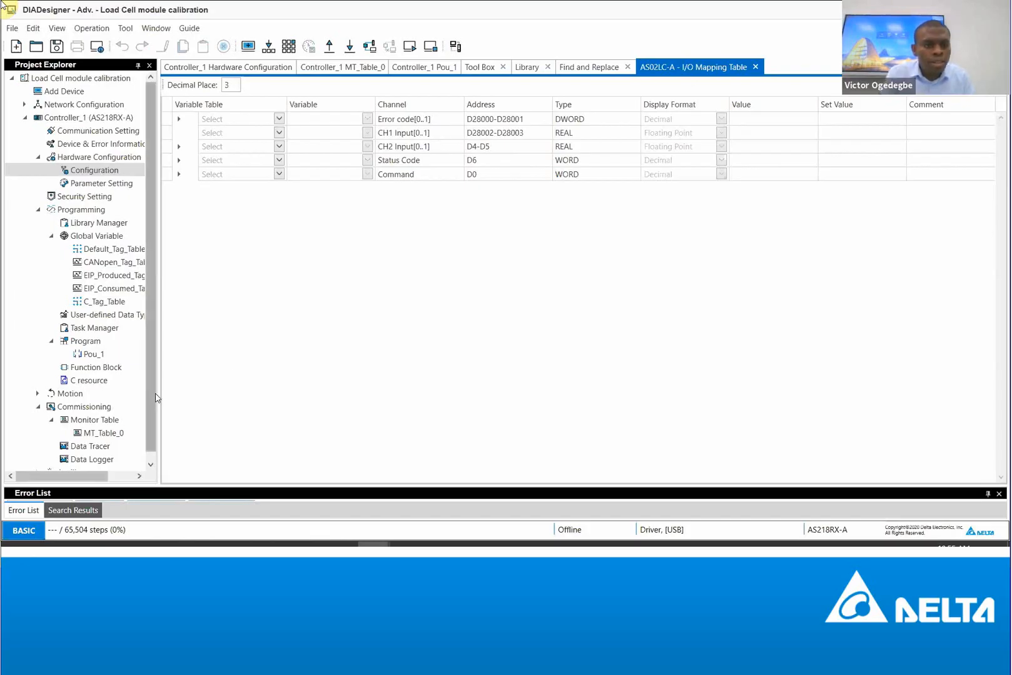
drag(156, 398, 147, 437)
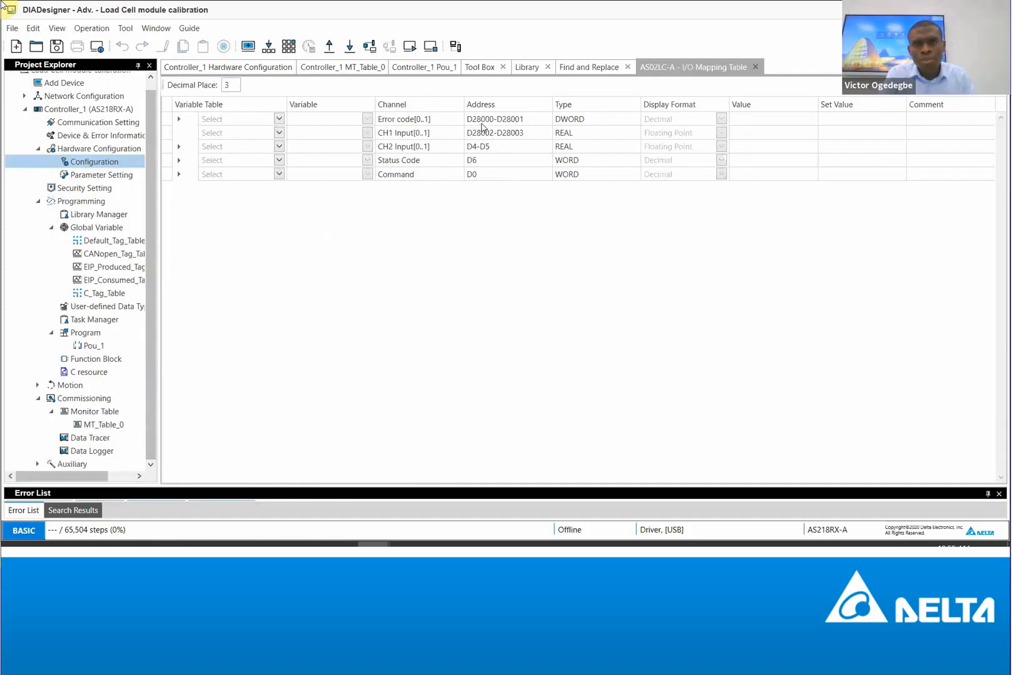
double_click(100, 428)
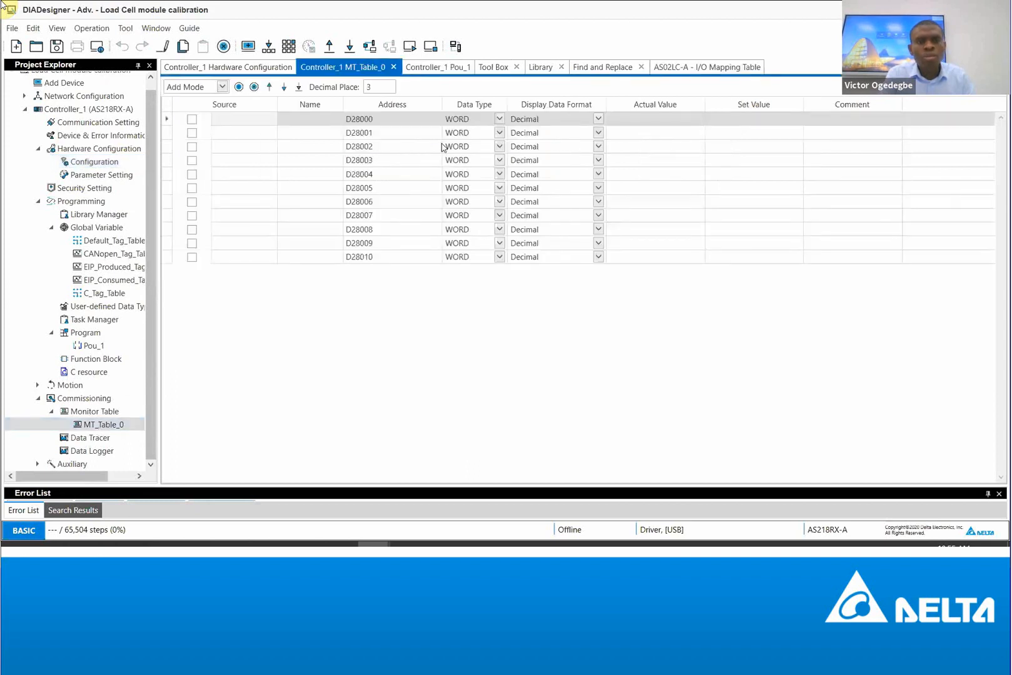
Try to go online by compiling the project and downloading it to Controller_1
click(369, 47)
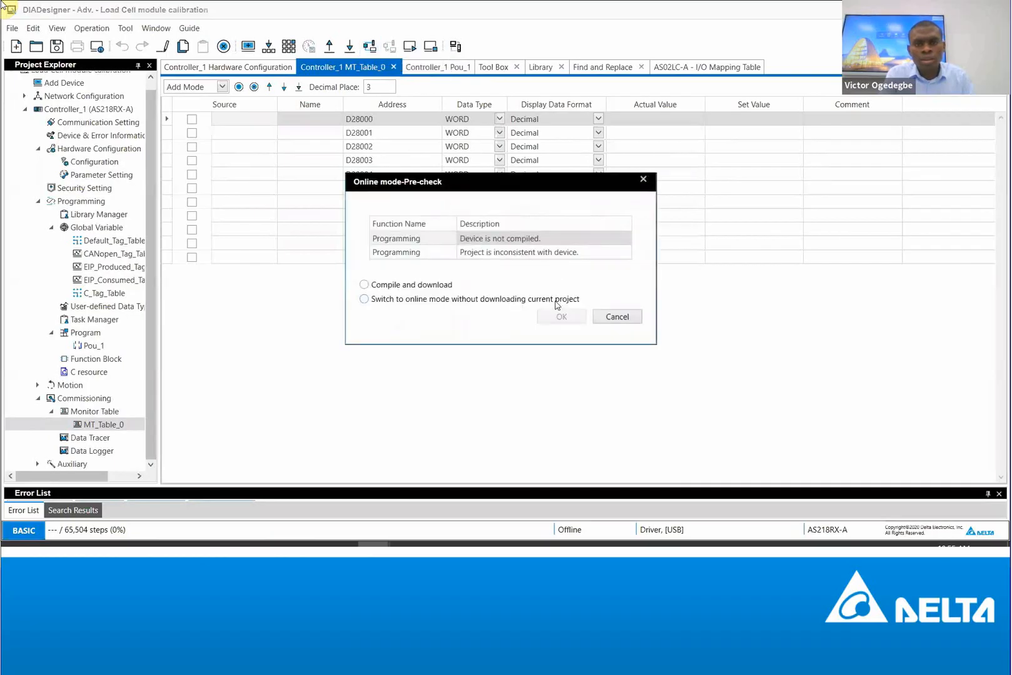
click(371, 285)
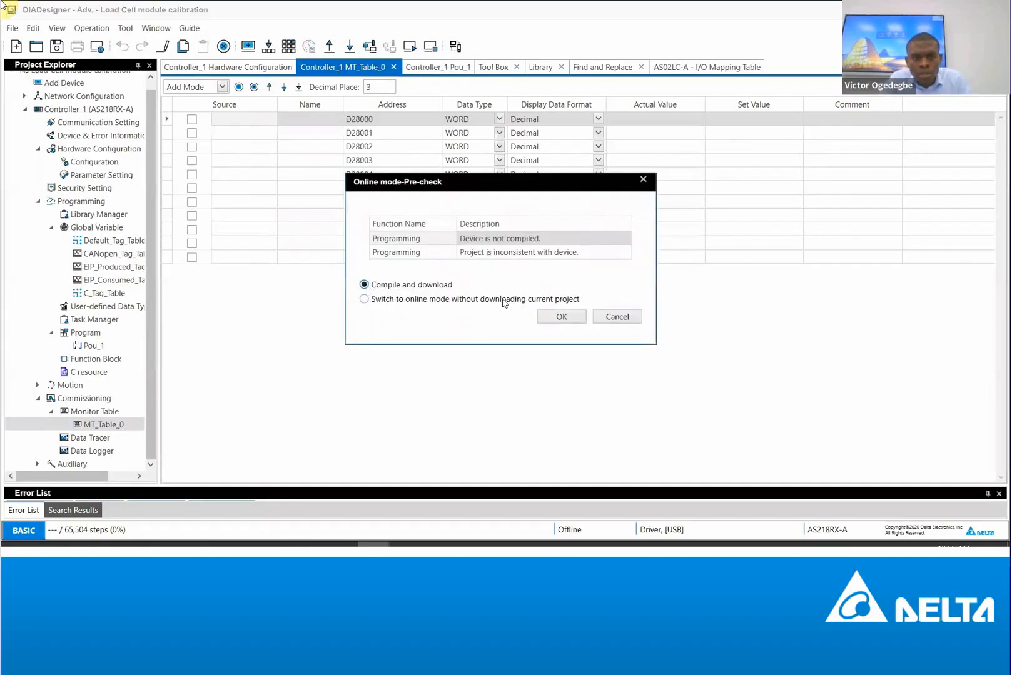
click(562, 317)
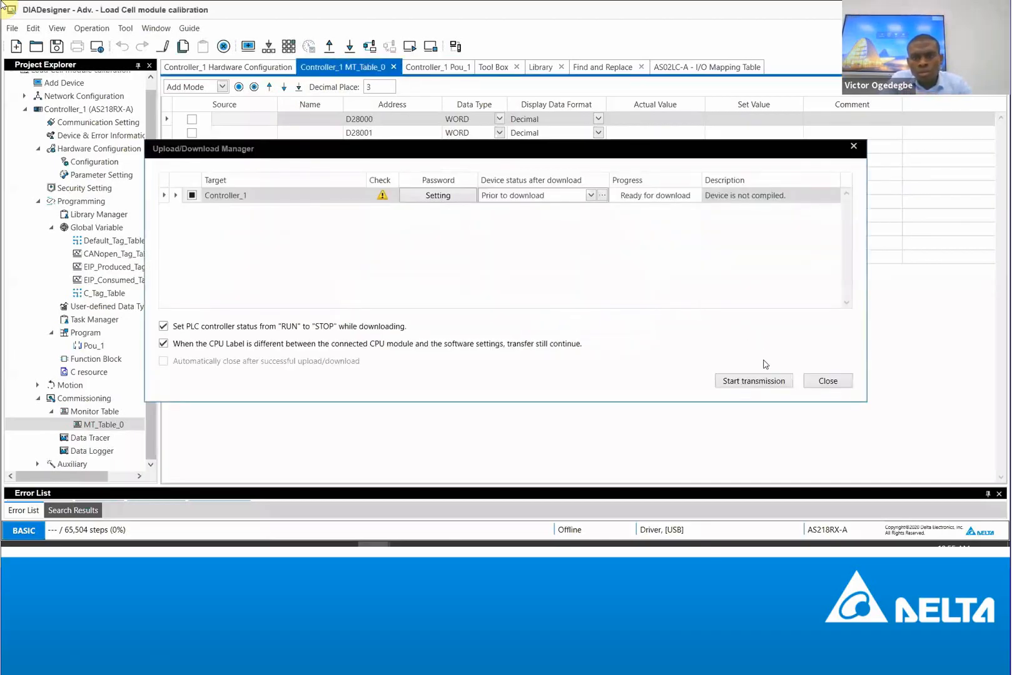
click(755, 381)
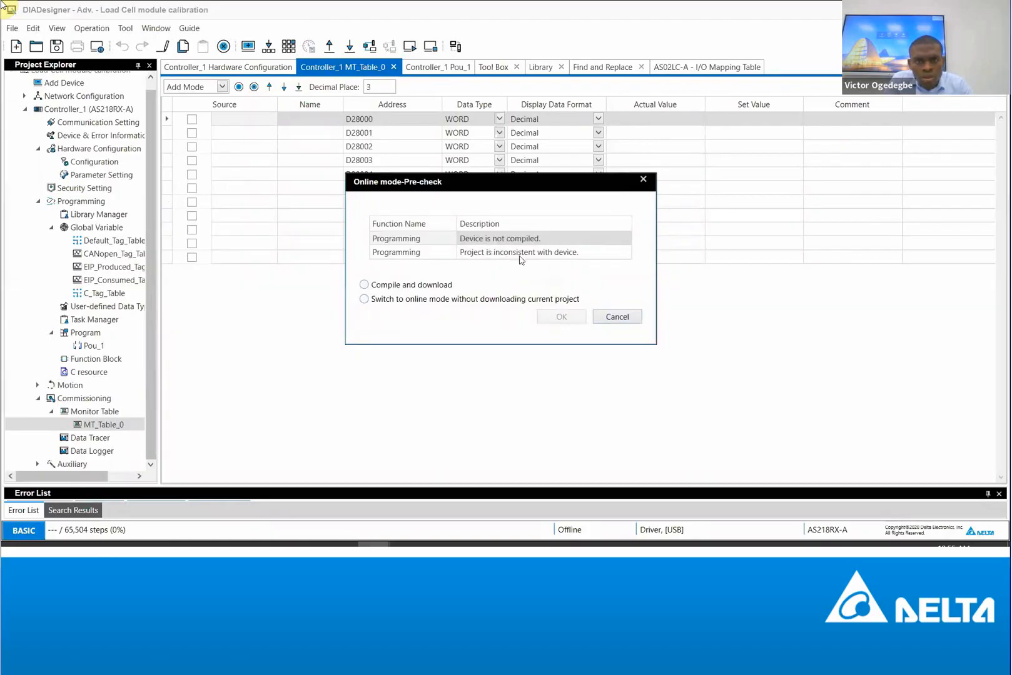
Switch to online mode without downloading the current project to monitor the D28000 to D28010 registers
click(367, 300)
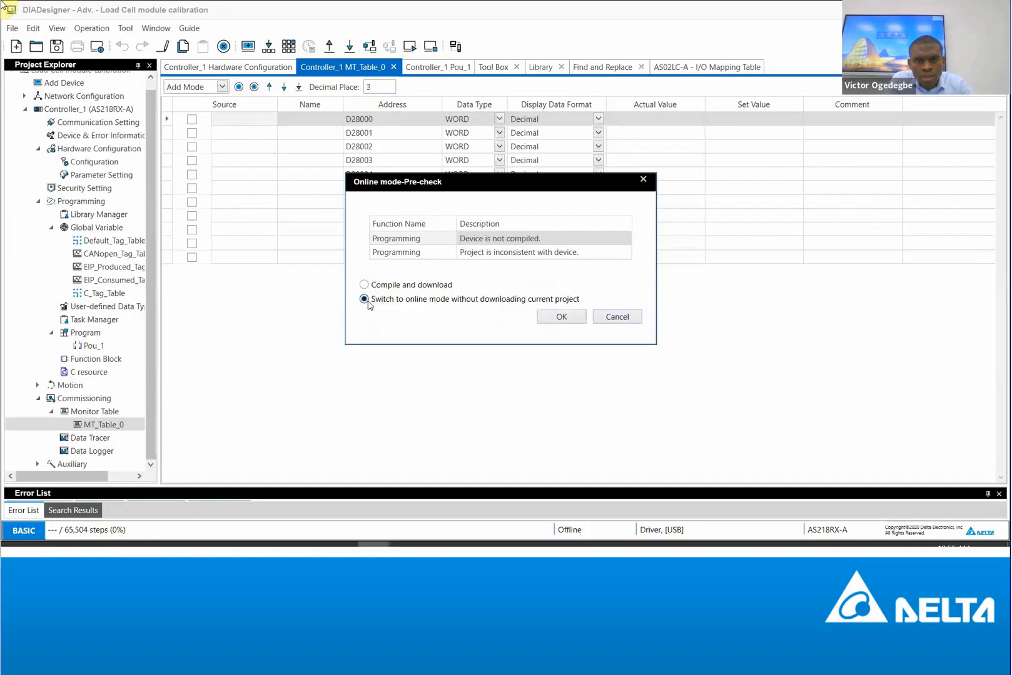
click(571, 317)
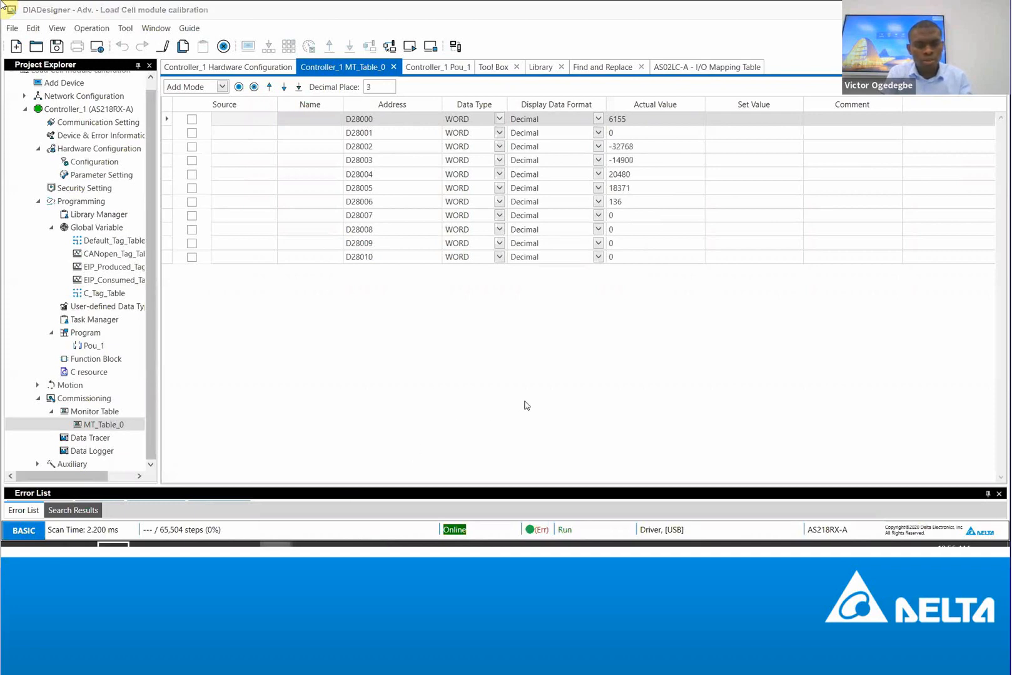
Switch to the PowerPoint slide show and view the load cell module control register mapping slide
right_click(276, 545)
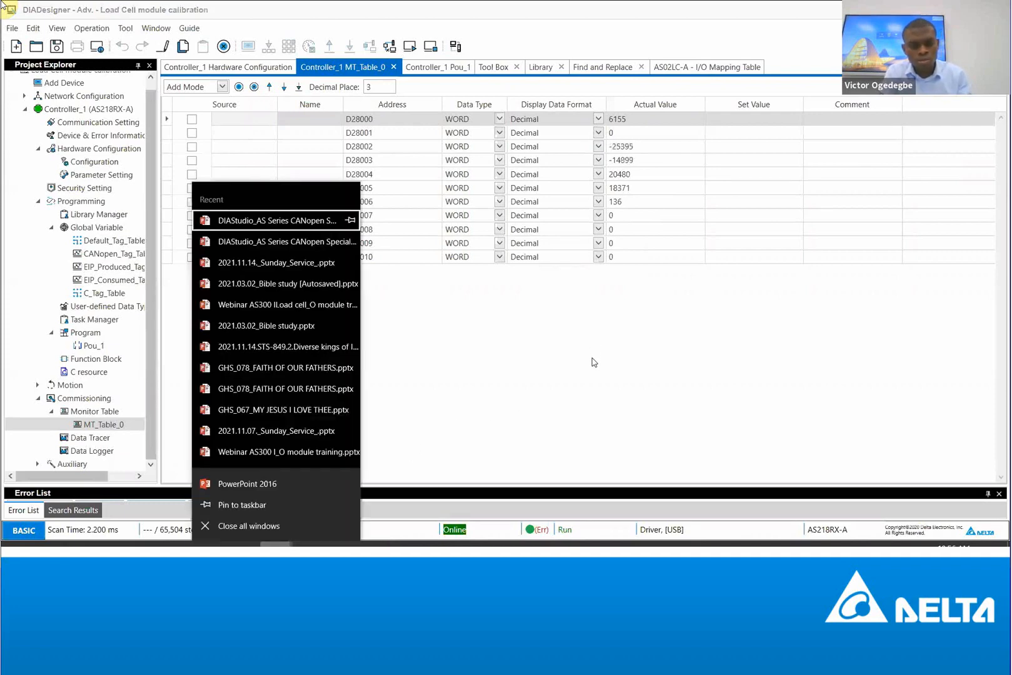
click(592, 354)
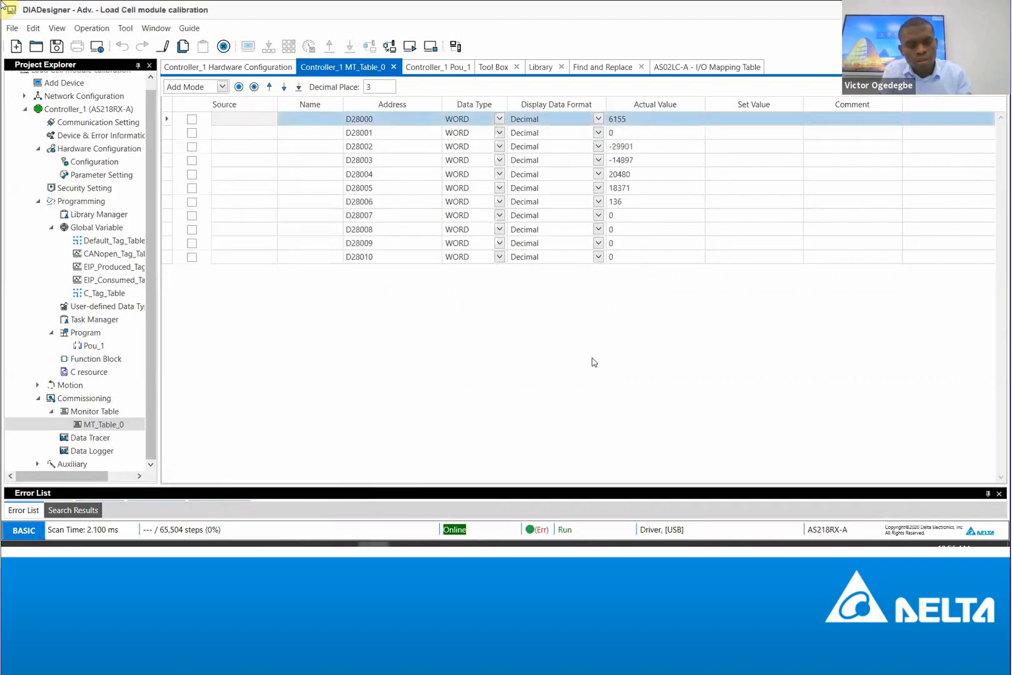
key(alt+Tab)
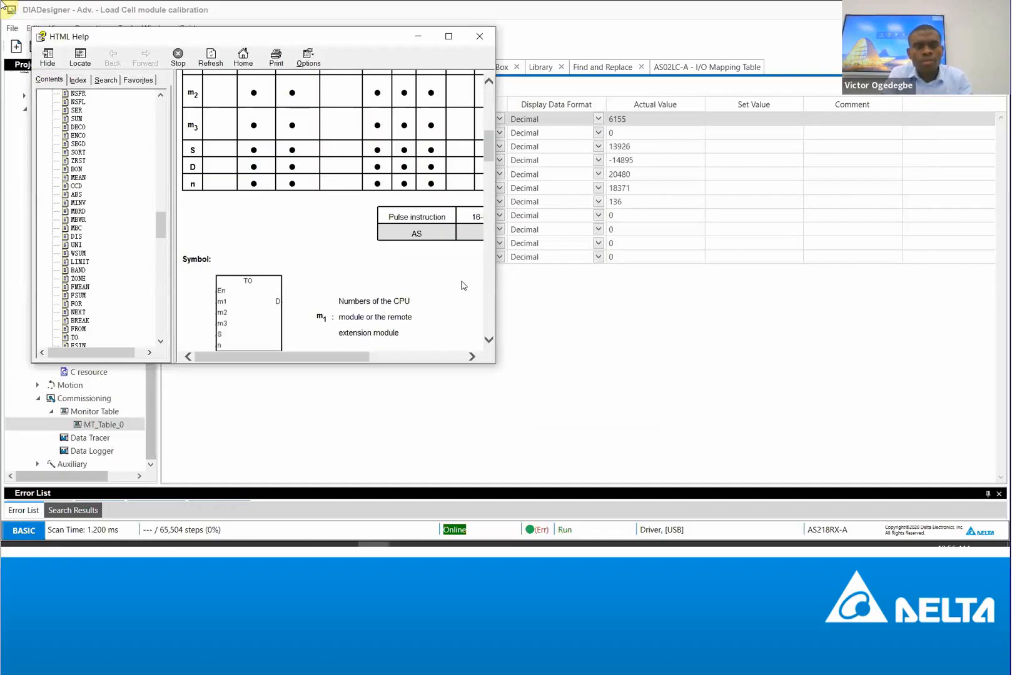
key(alt+Tab)
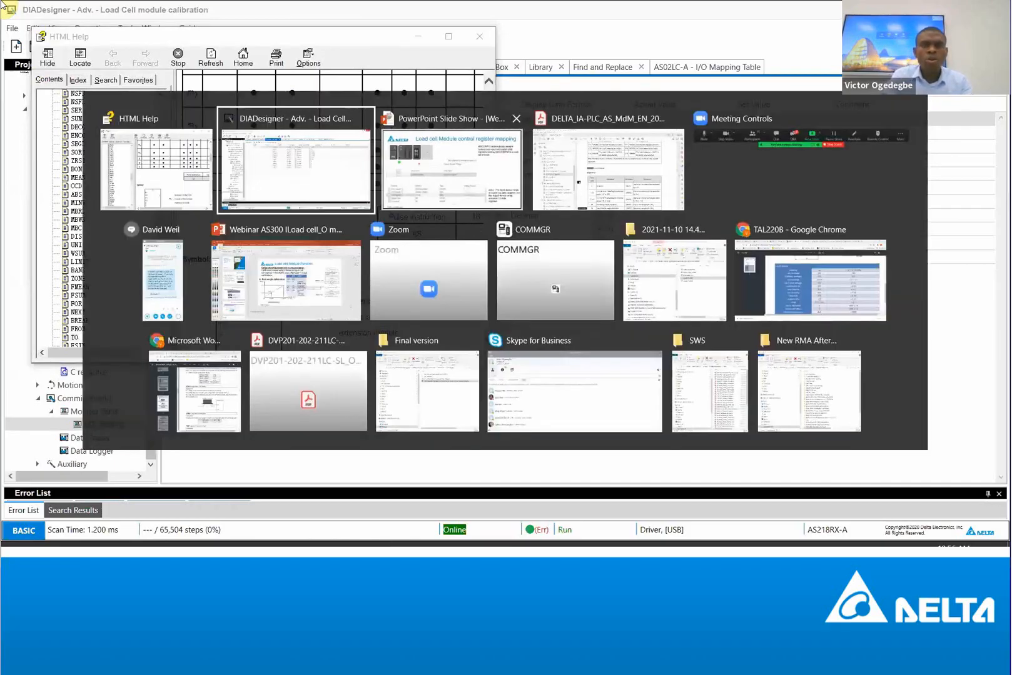
click(452, 169)
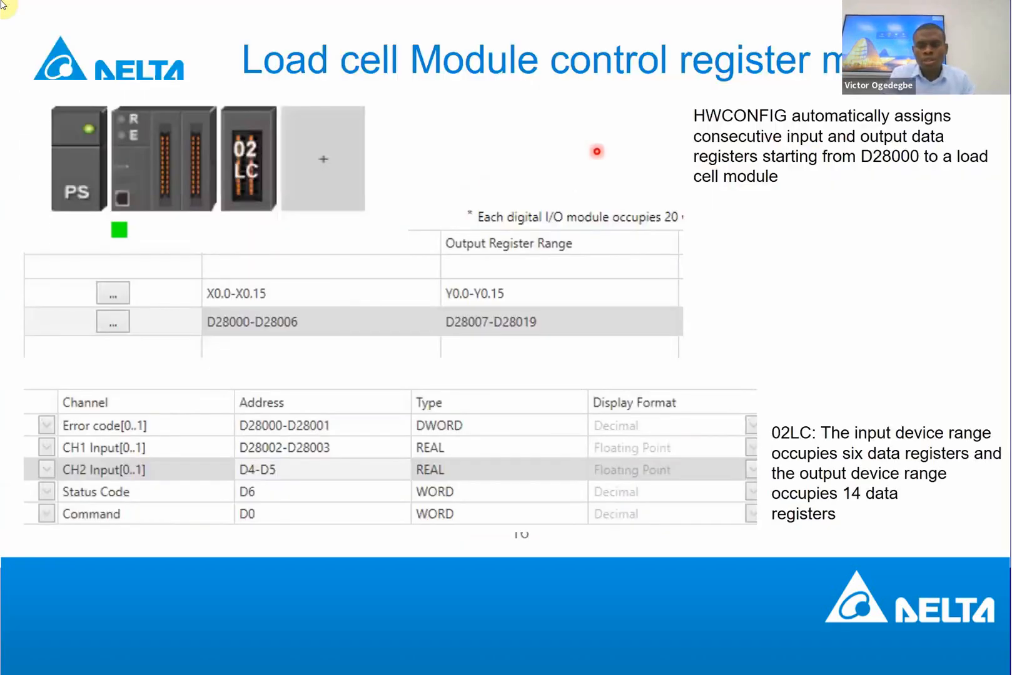
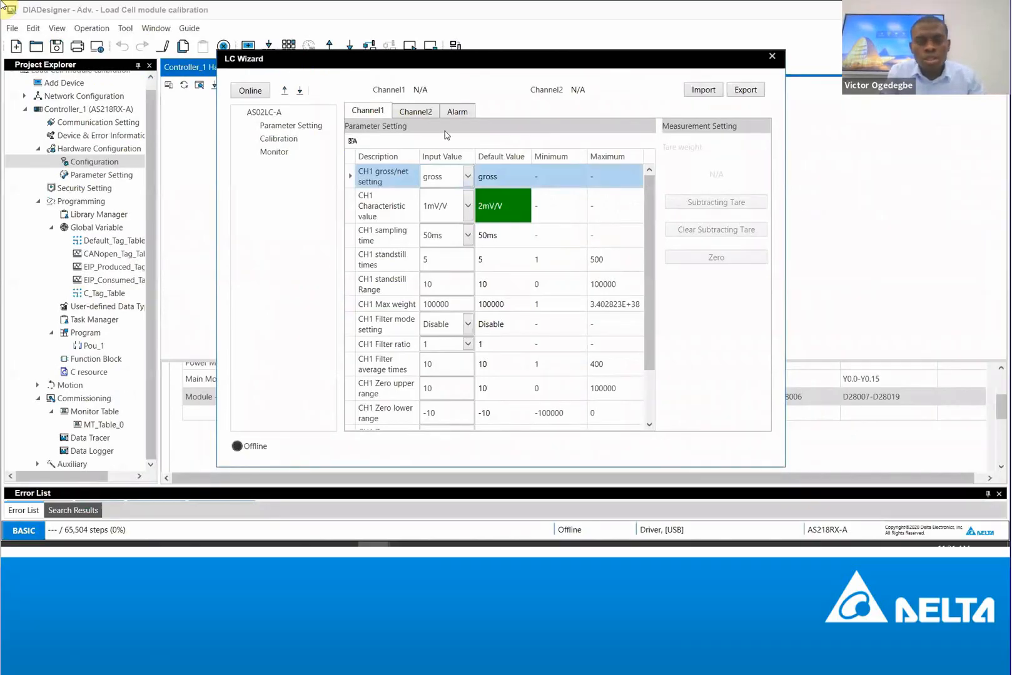
Review the characteristic value options offered for channel 1, keeping 1mV/V selected
click(469, 211)
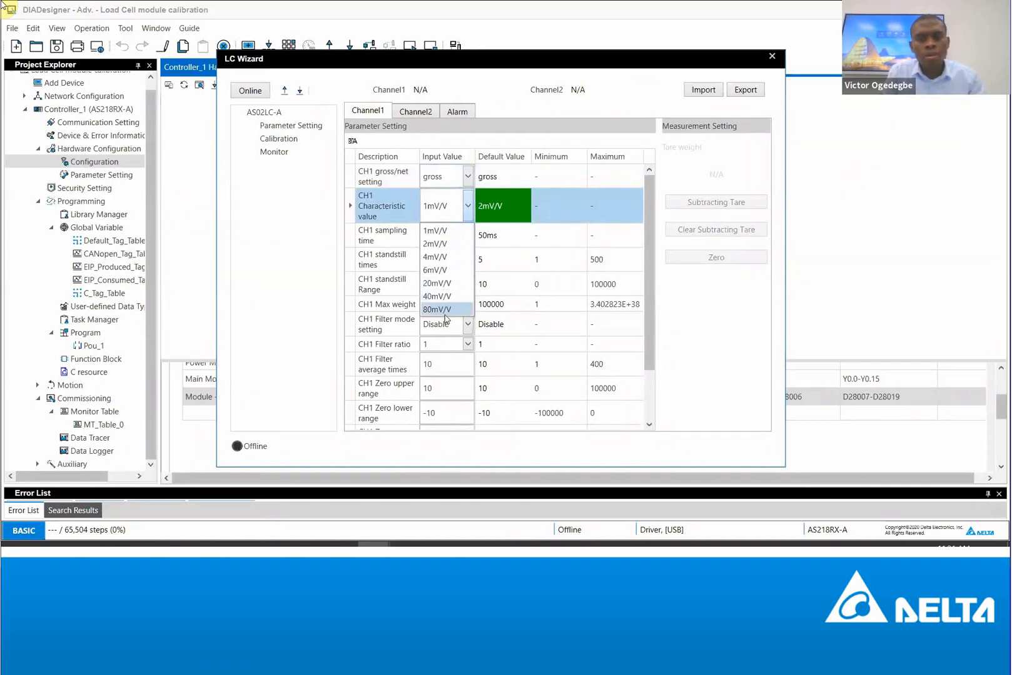
click(438, 230)
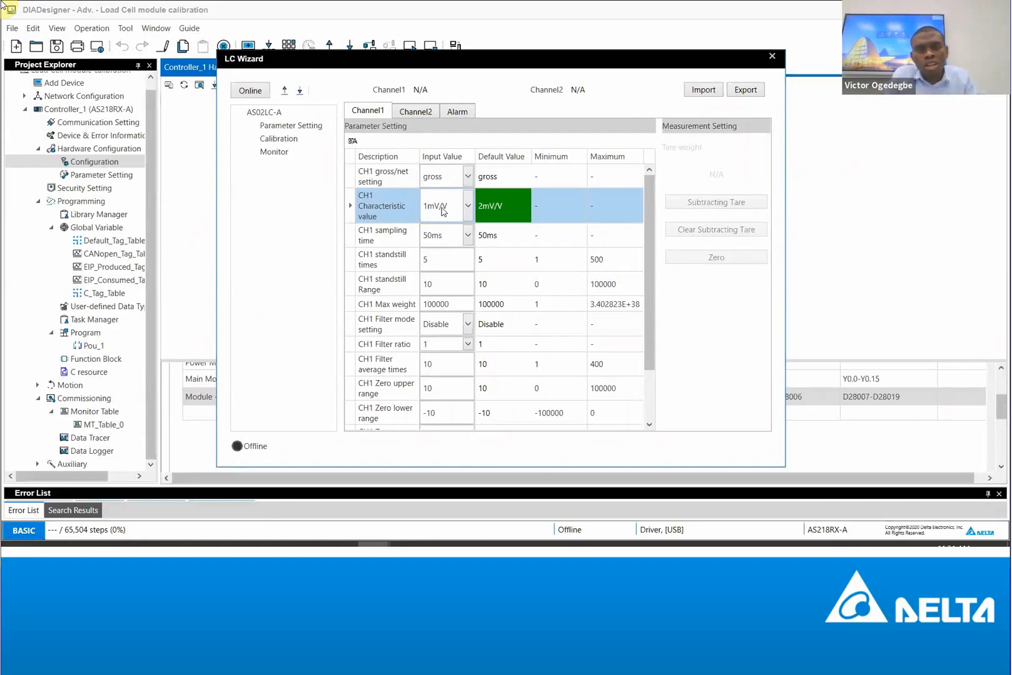
click(441, 212)
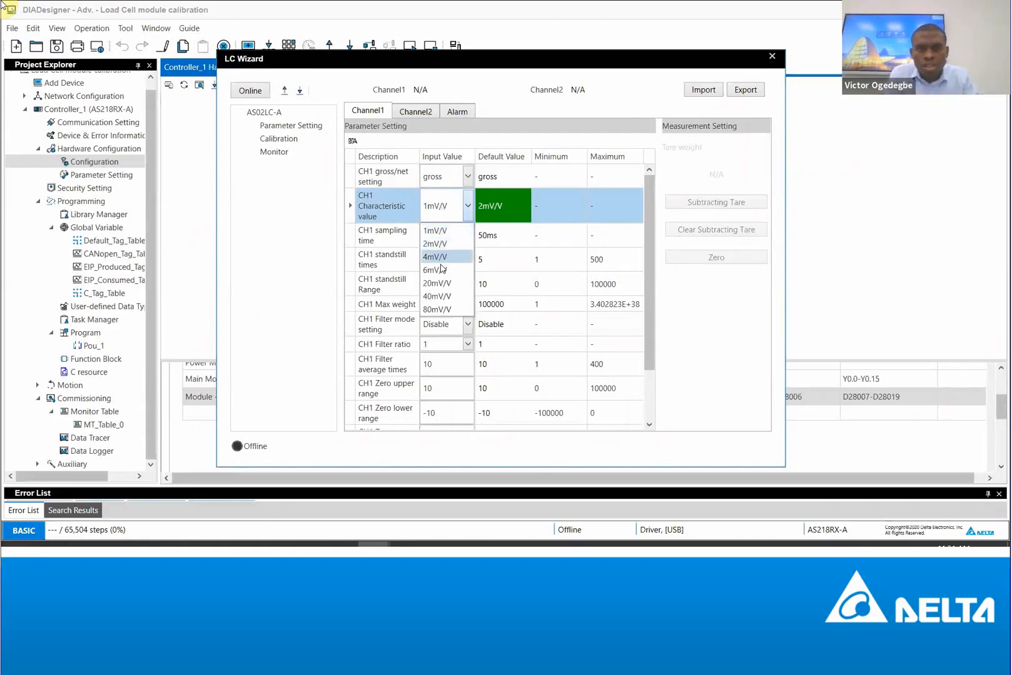
click(442, 213)
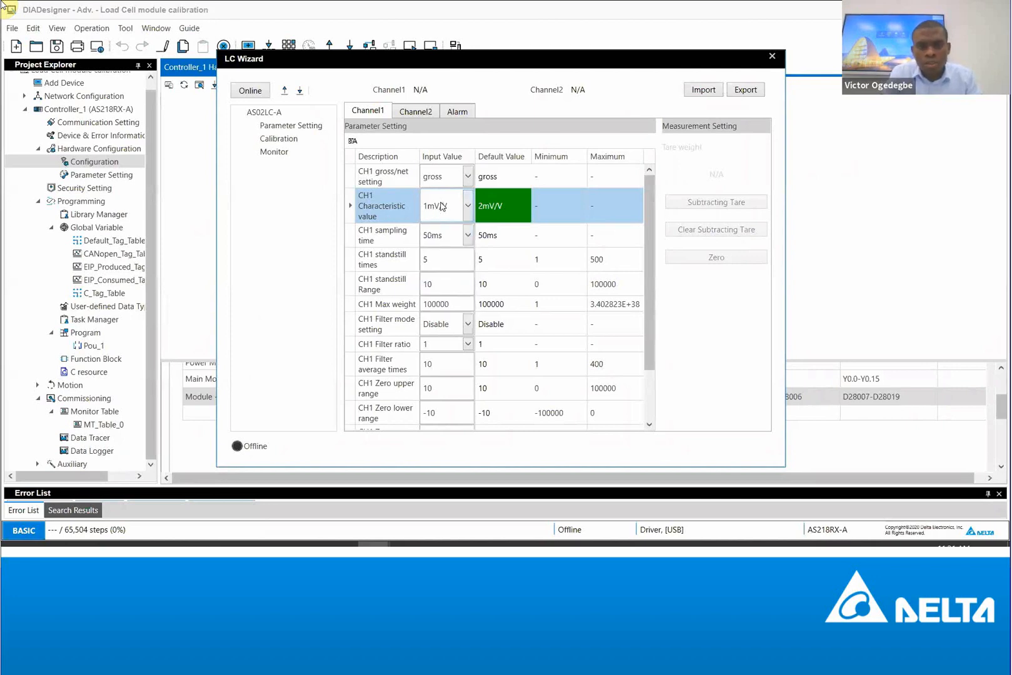
Review the sampling time options offered for channel 1 without choosing a different one
click(446, 242)
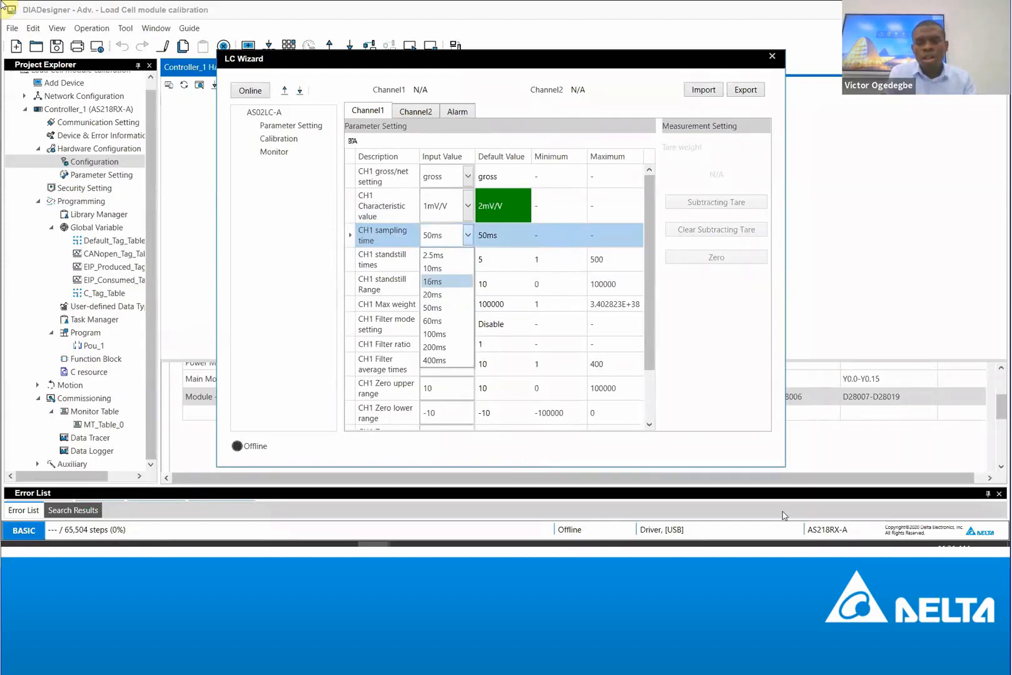
click(428, 232)
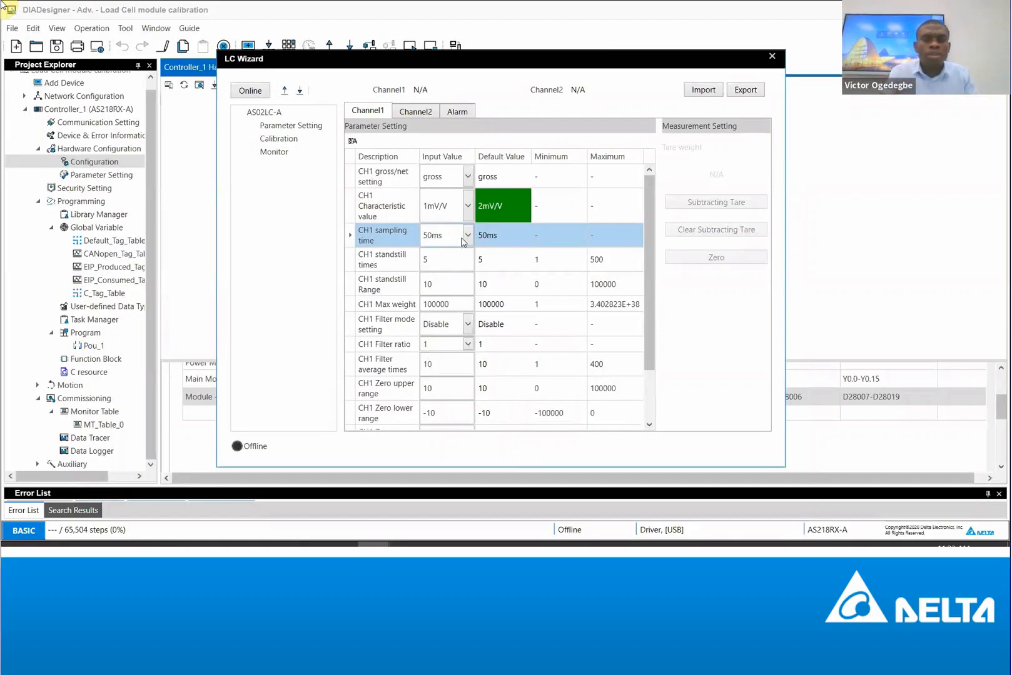
click(467, 237)
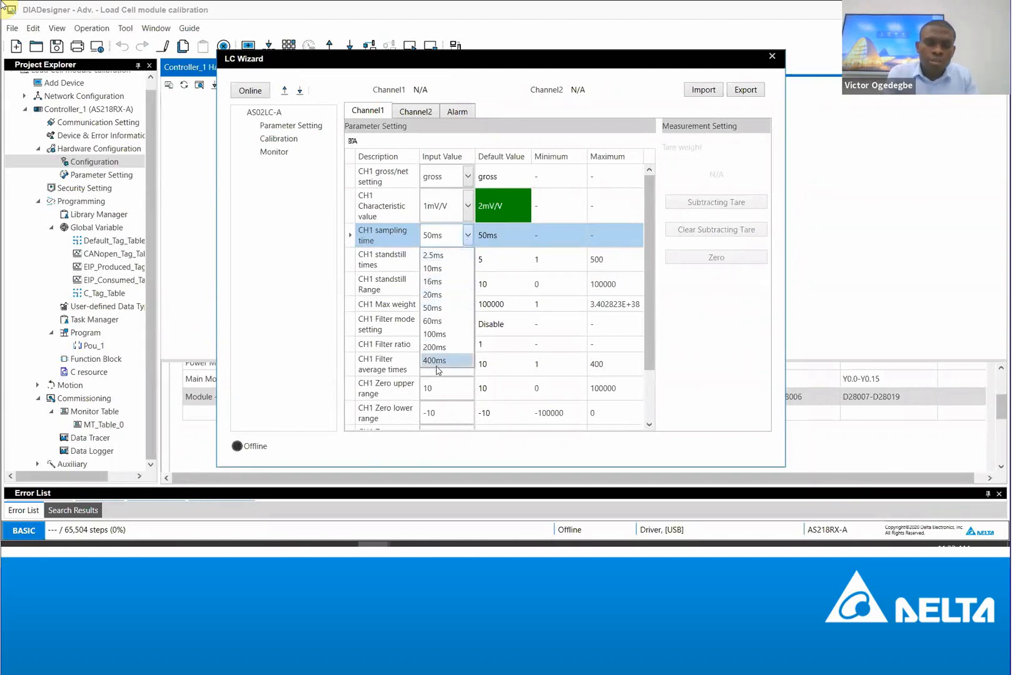
click(261, 113)
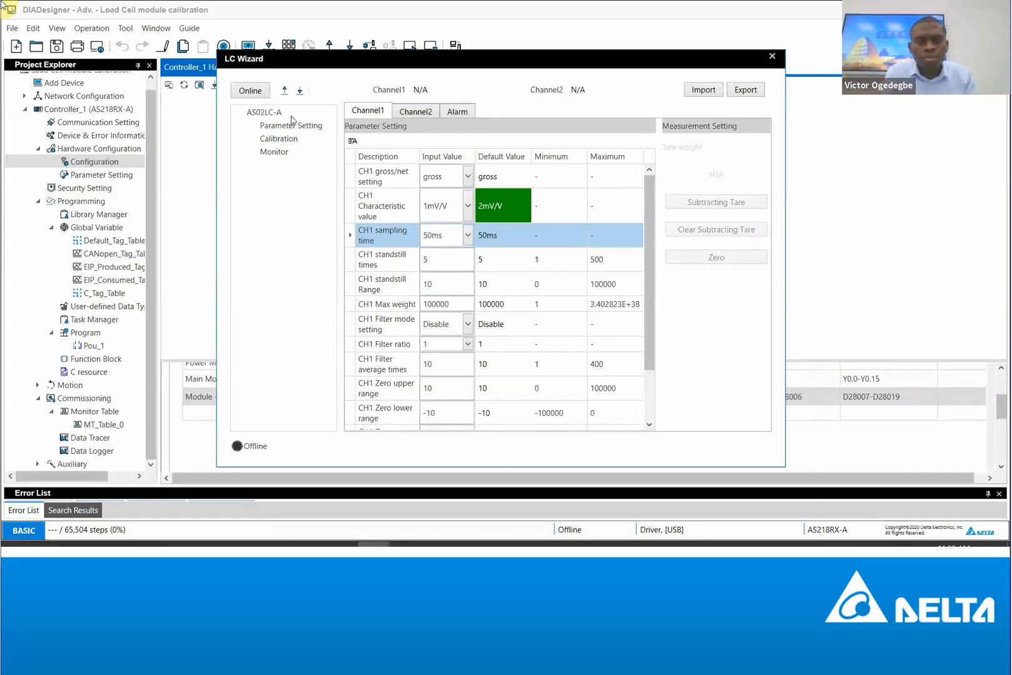
Try a CH1 max weight of 10000000 and restore the value to 100000
click(436, 304)
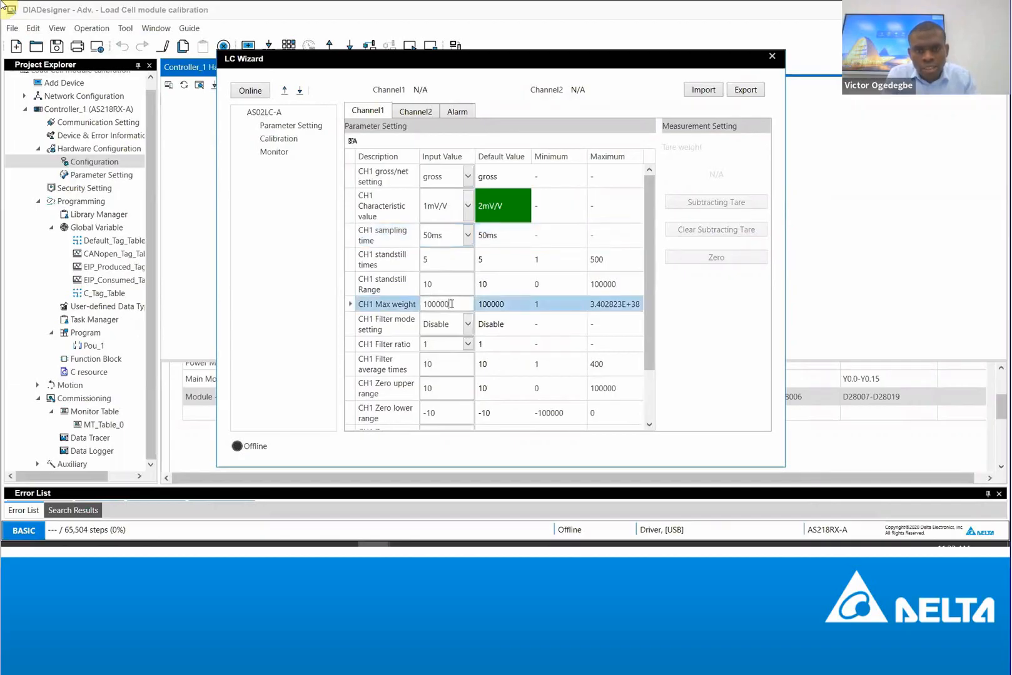
drag(451, 304, 436, 305)
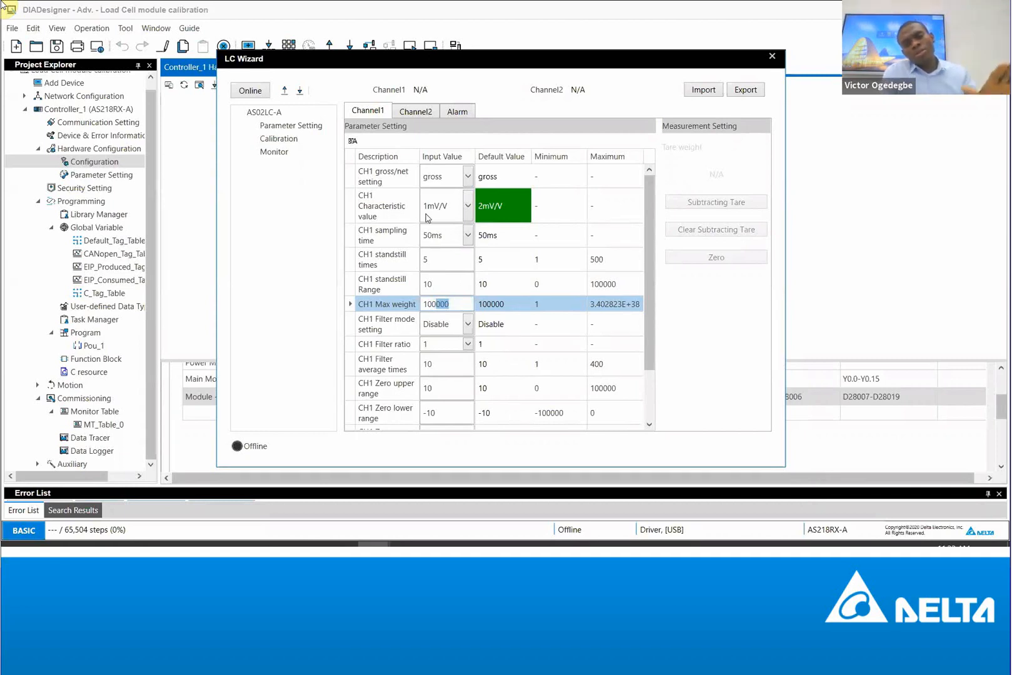
click(457, 305)
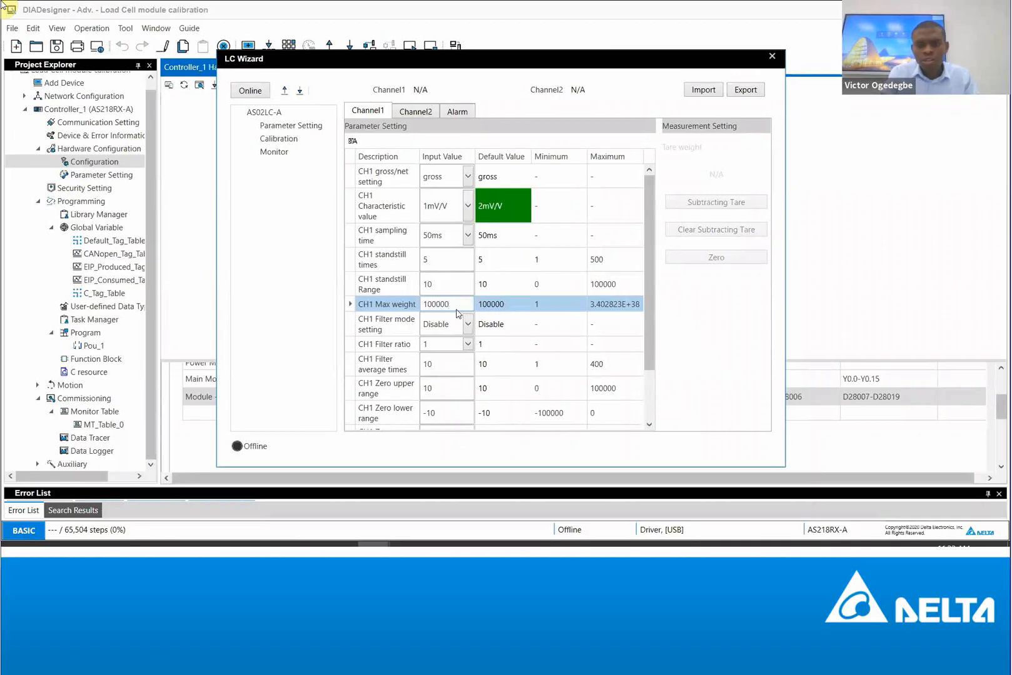
text(00)
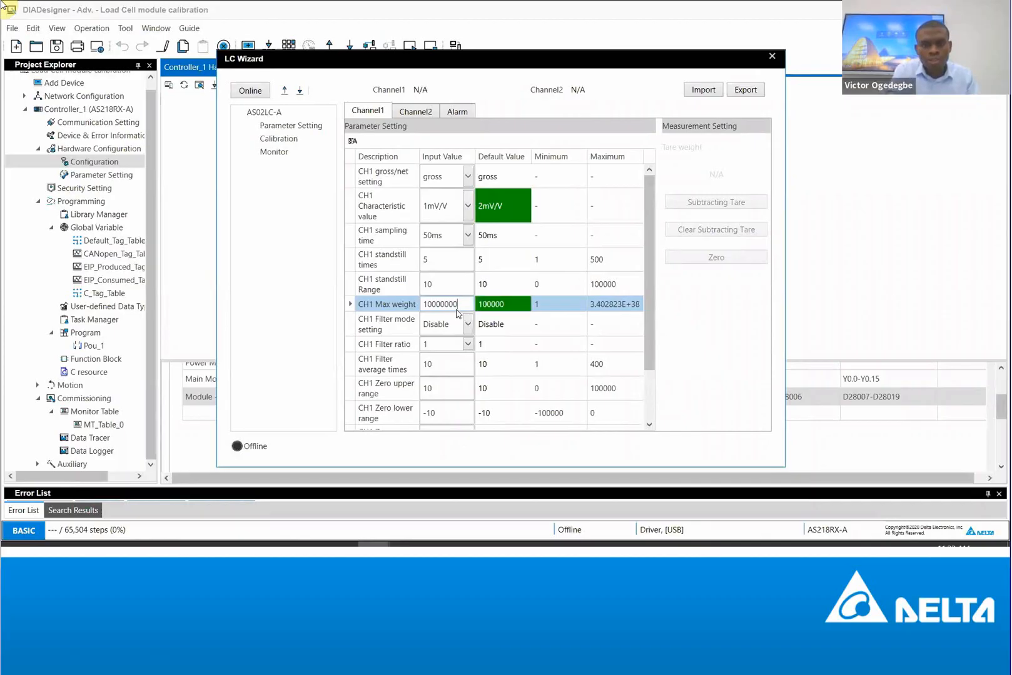
key(BackSpace)
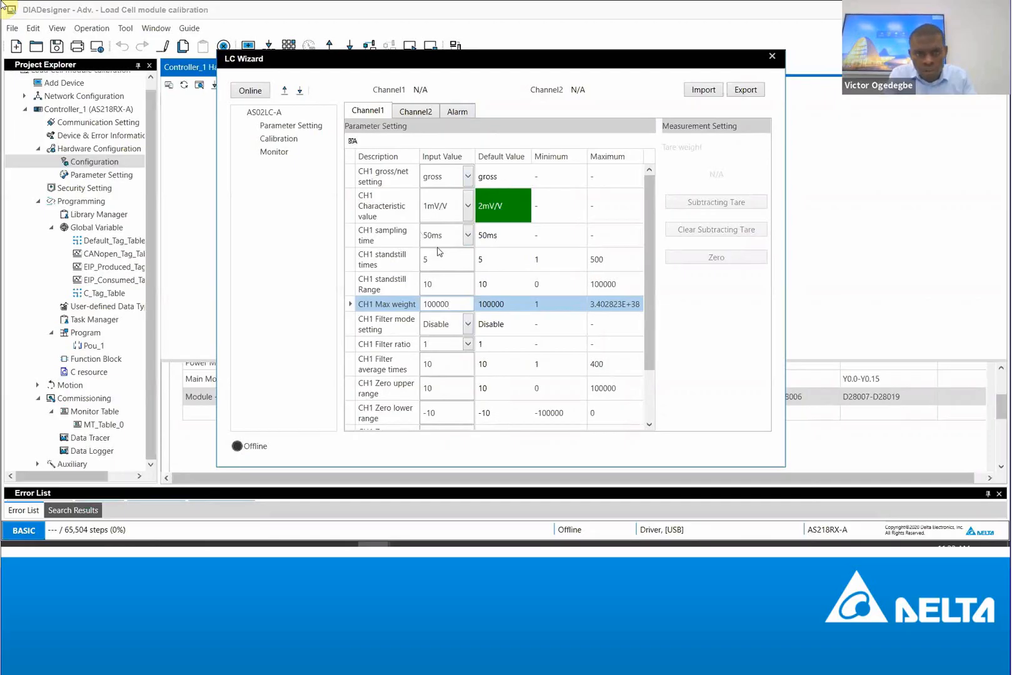
Download the parameter settings to the AS02LC-A module and switch the LC Wizard to online mode
click(300, 92)
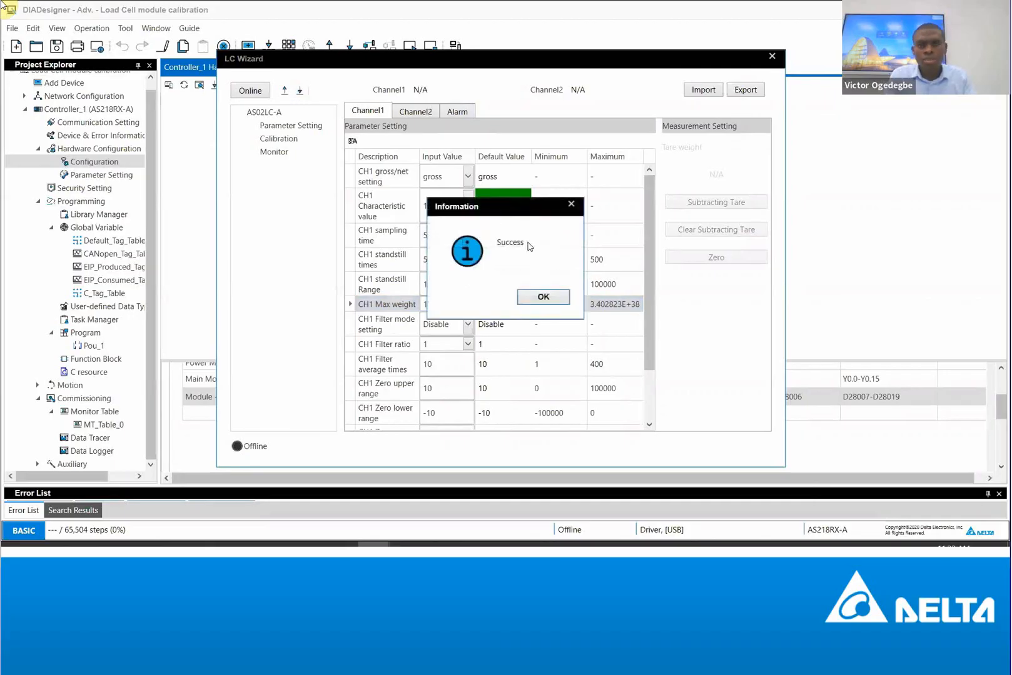
click(549, 297)
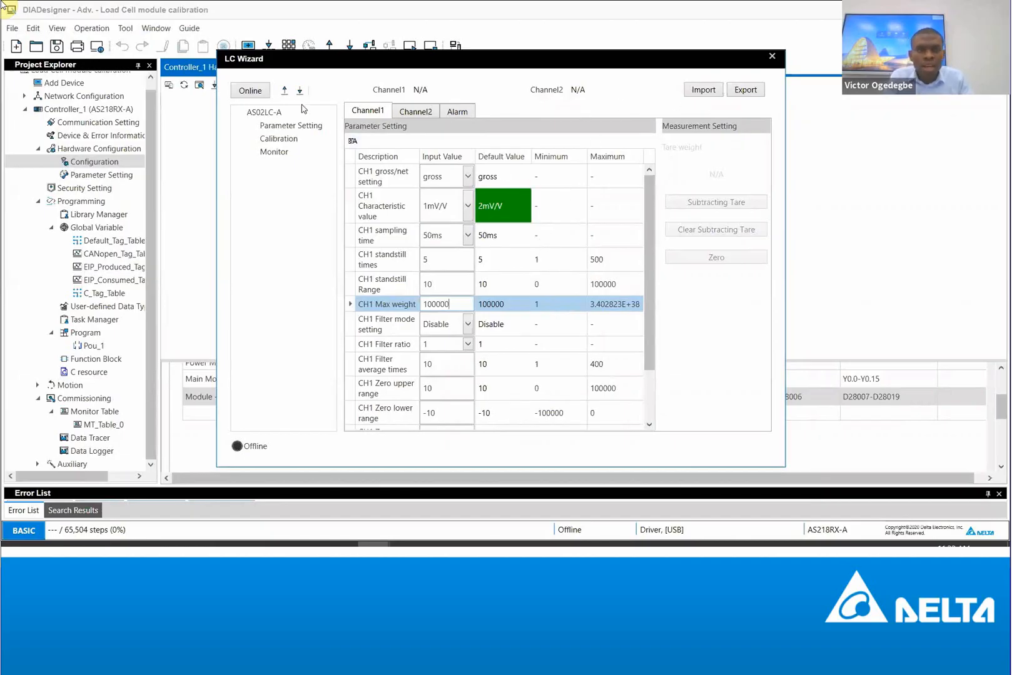
click(250, 91)
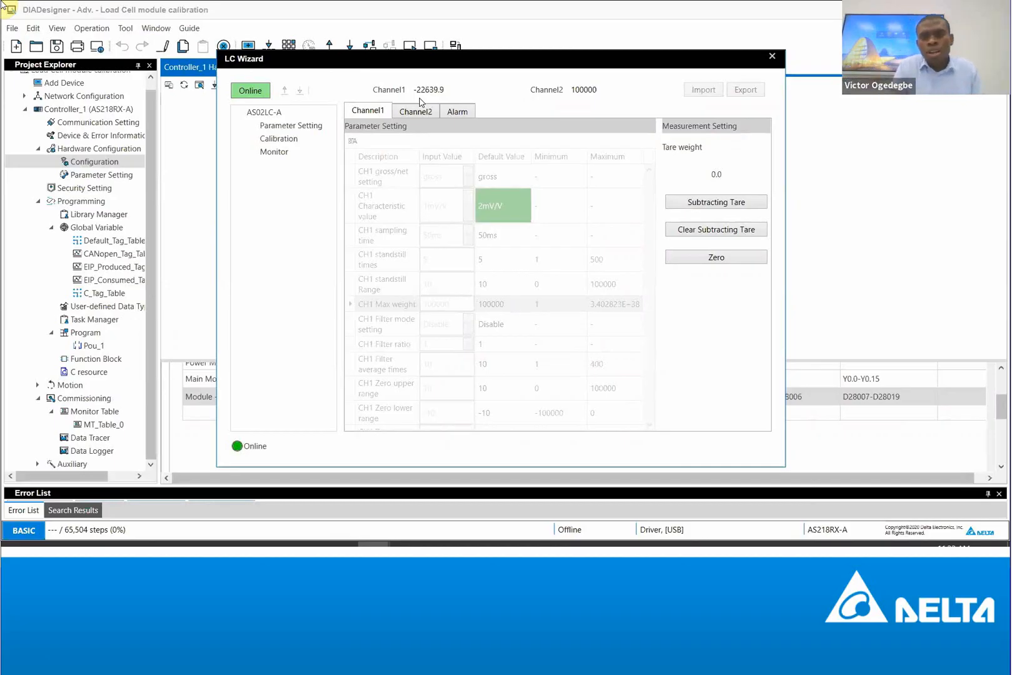
Look over the calibration settings and the module's monitor status indicators, and return to the channel 1 calibration settings
click(290, 140)
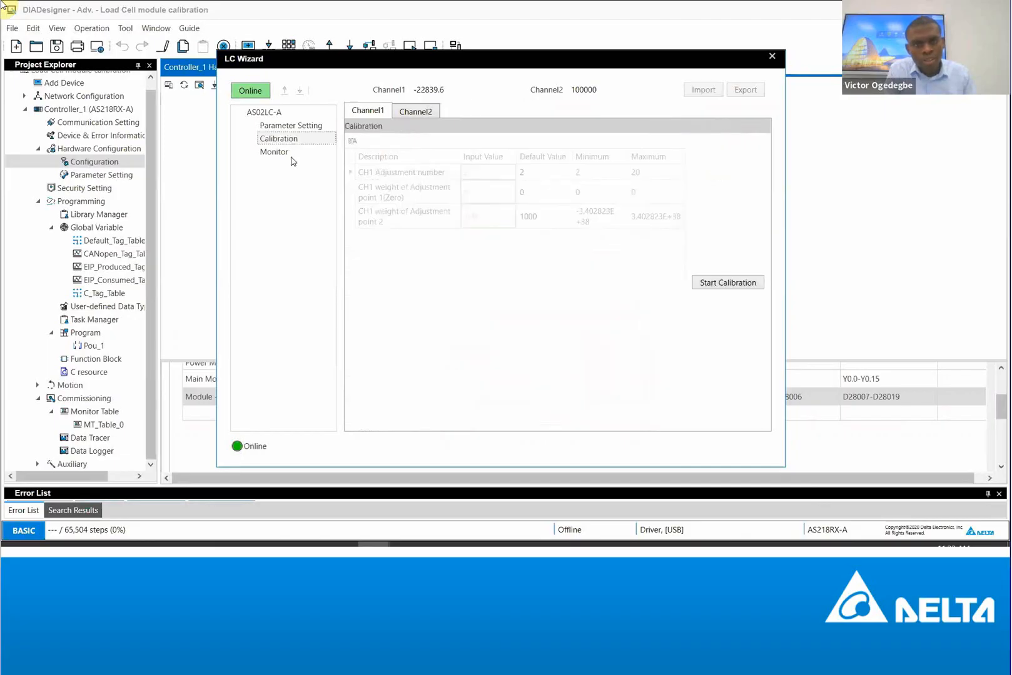
click(283, 156)
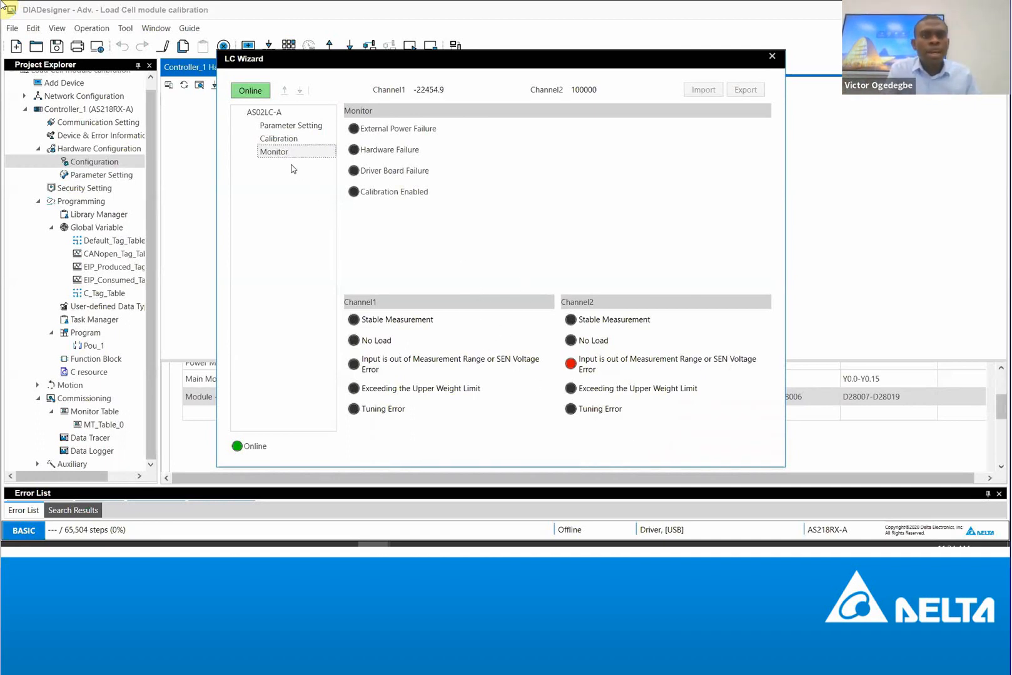
click(286, 140)
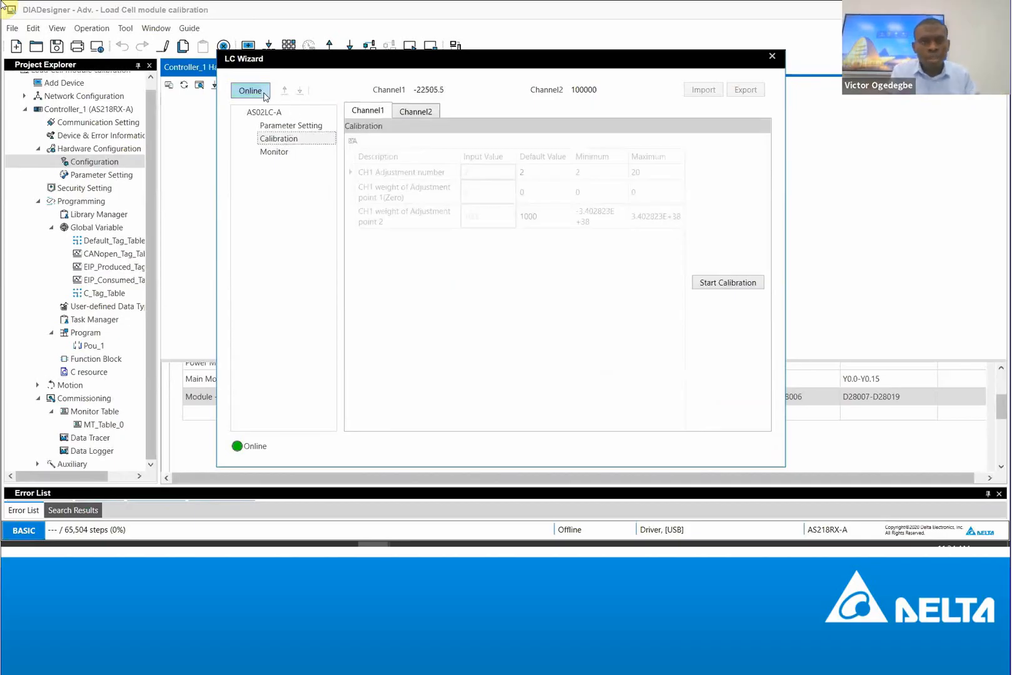
Start the channel 1 calibration and record adjustment point 1 at weight 0 with no load on the scale
click(719, 286)
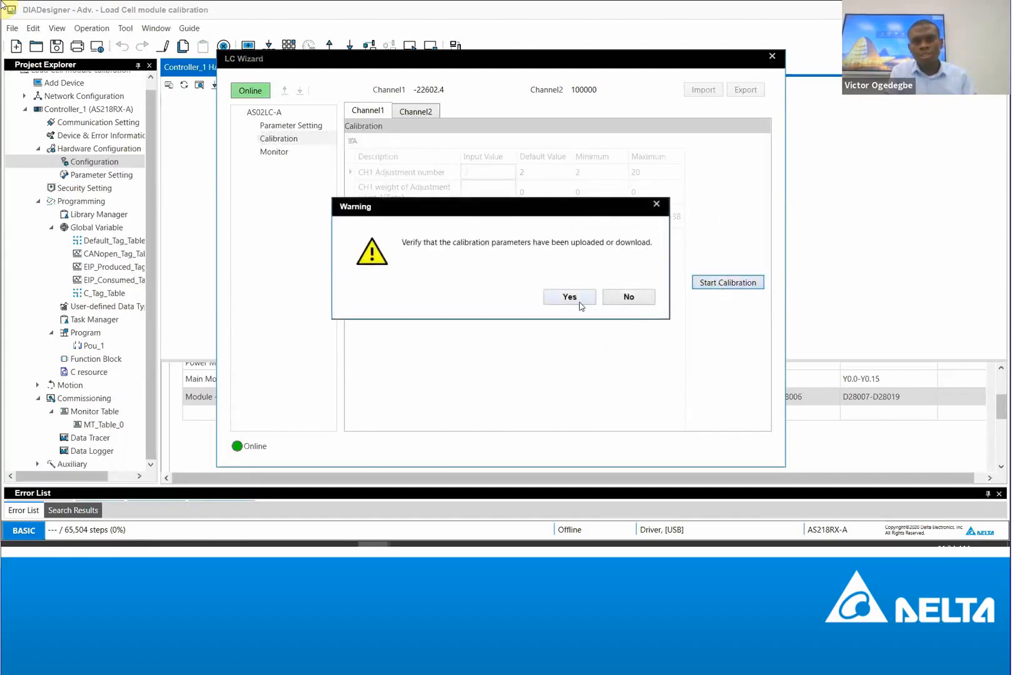
click(579, 301)
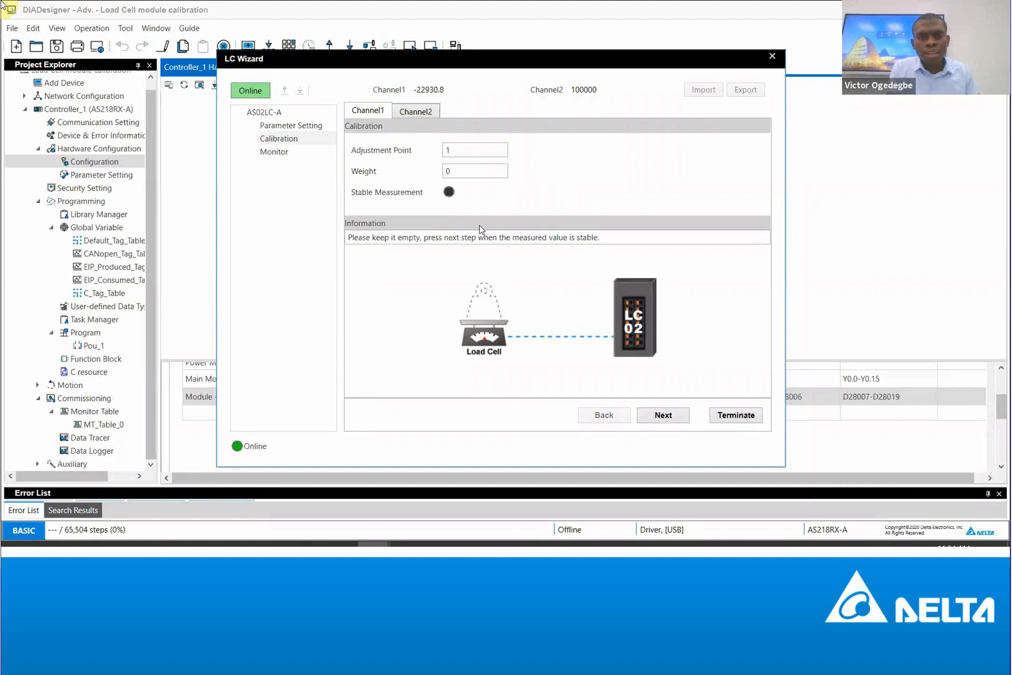
click(662, 416)
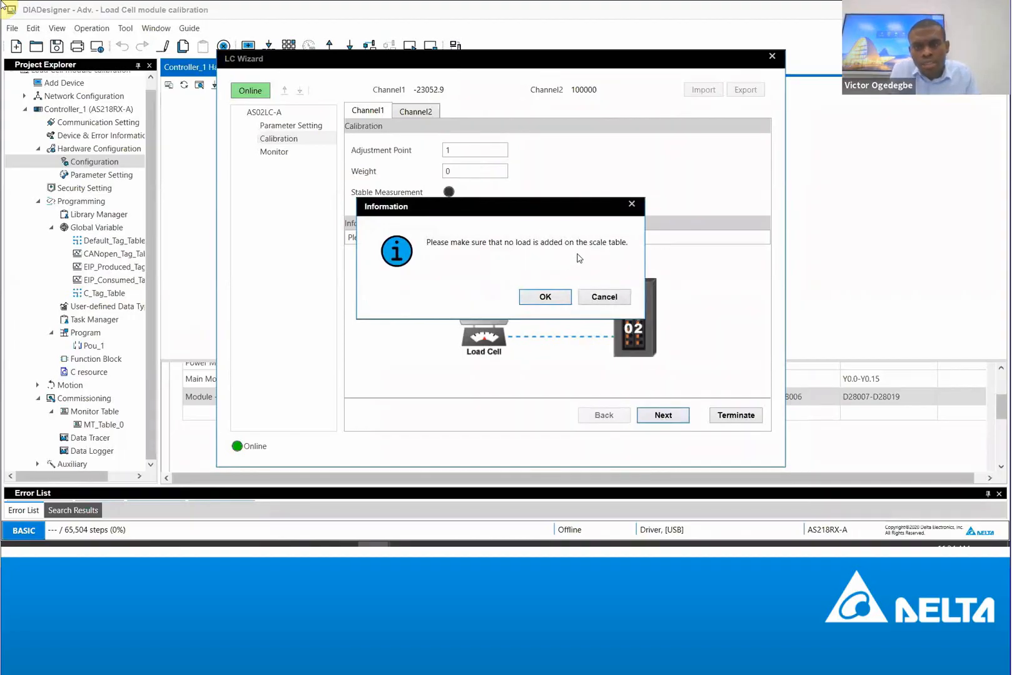
click(545, 298)
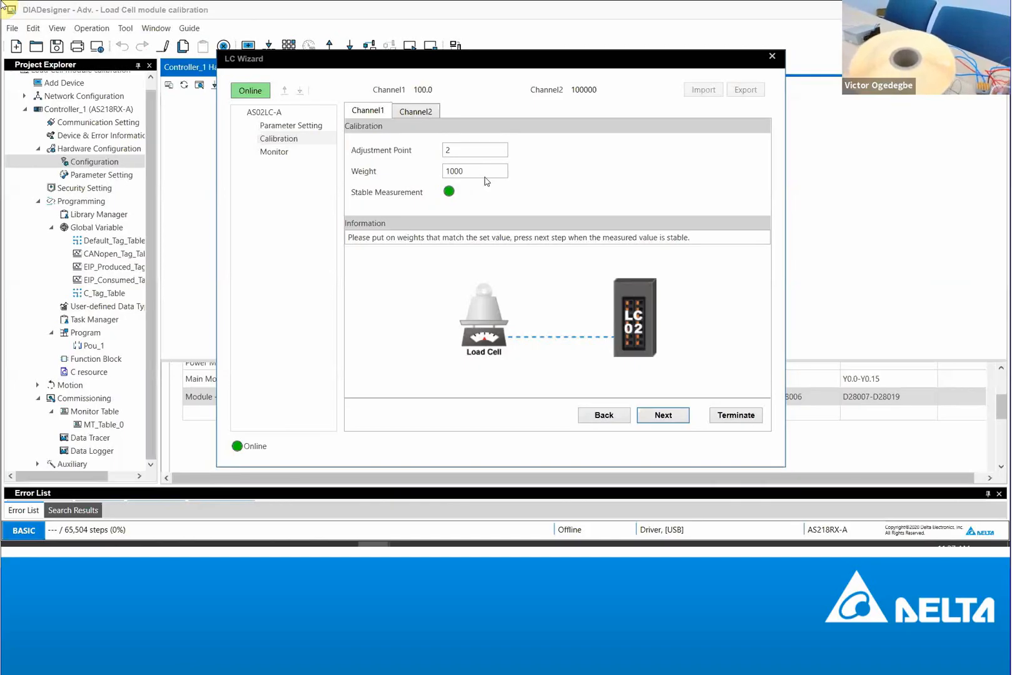
Record adjustment point 2 at weight 1000 with the standard weight on the scale and finish the calibration
click(662, 416)
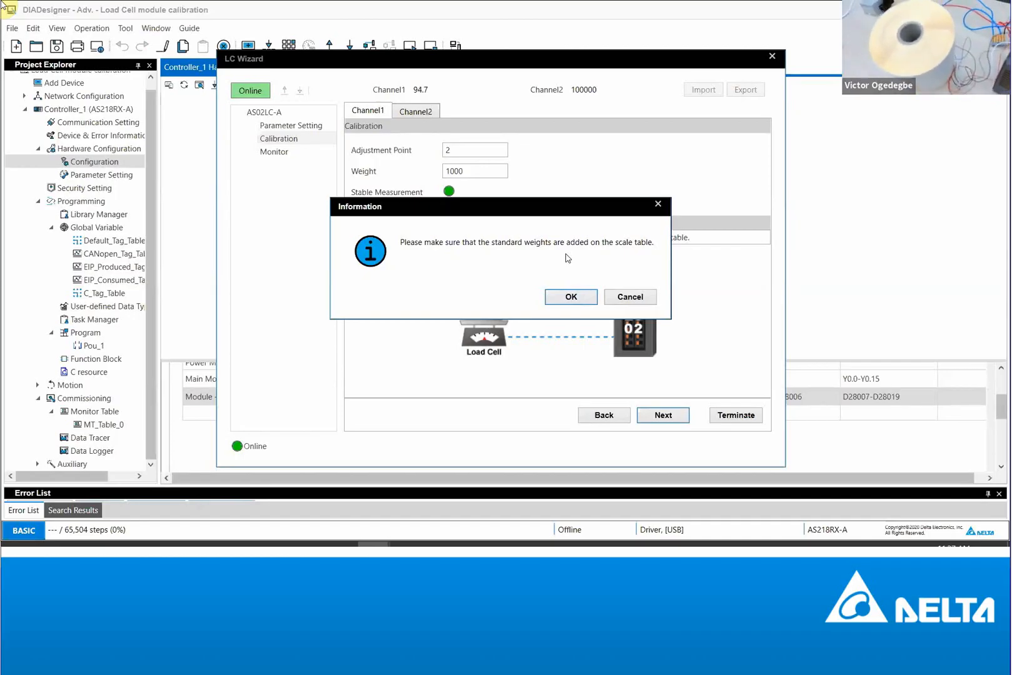
click(567, 298)
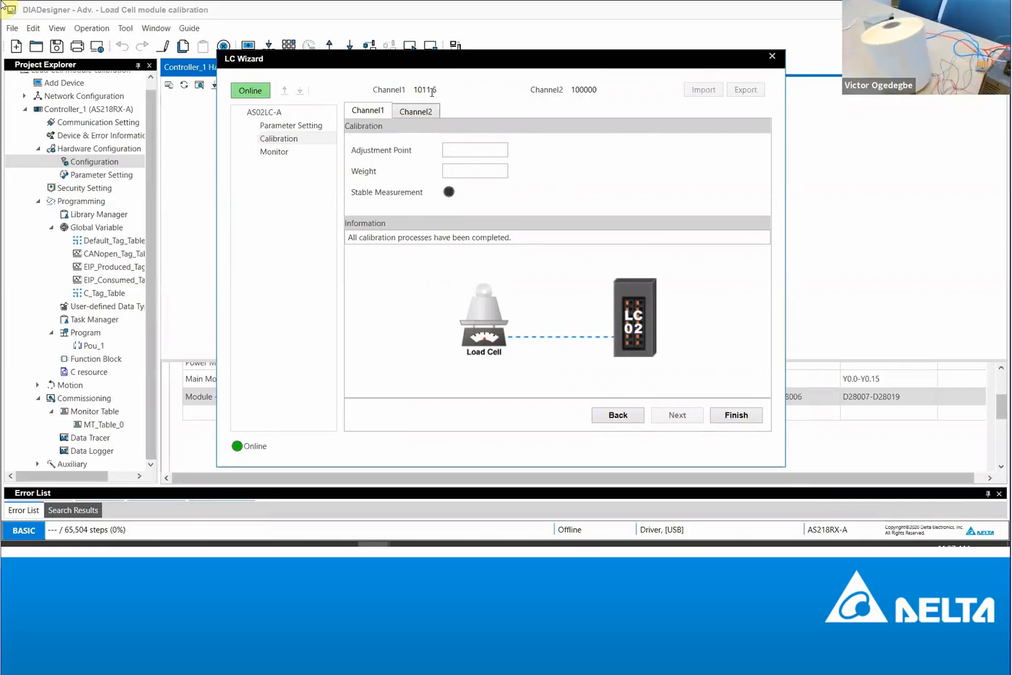
click(737, 416)
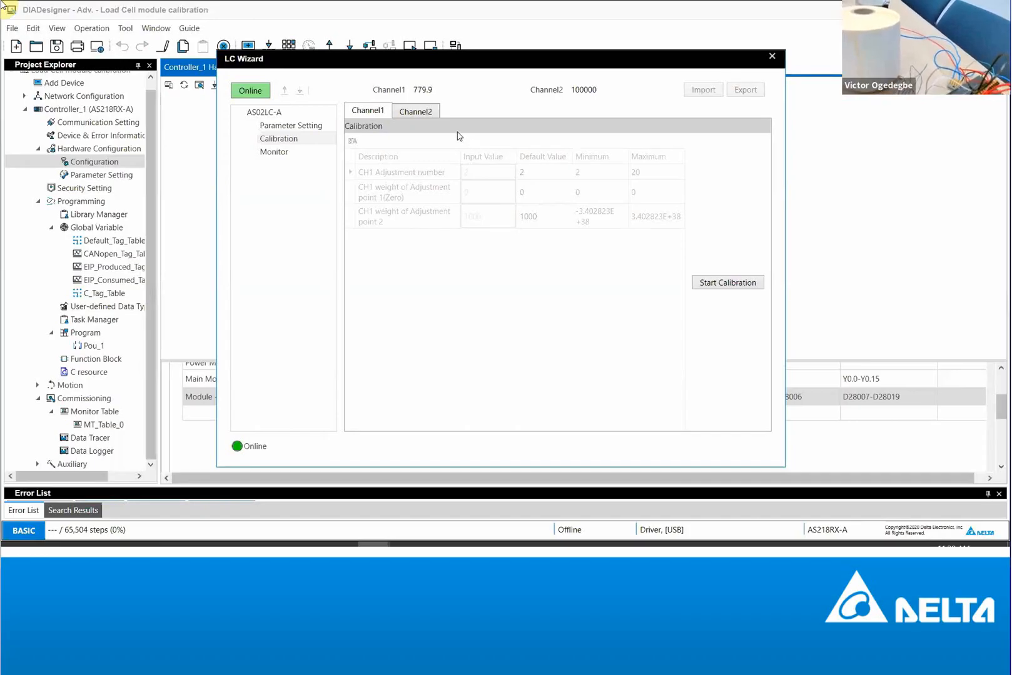
Examine the module's status indicators, parameter settings and calibration settings while monitoring the live channel 1 weight
click(288, 153)
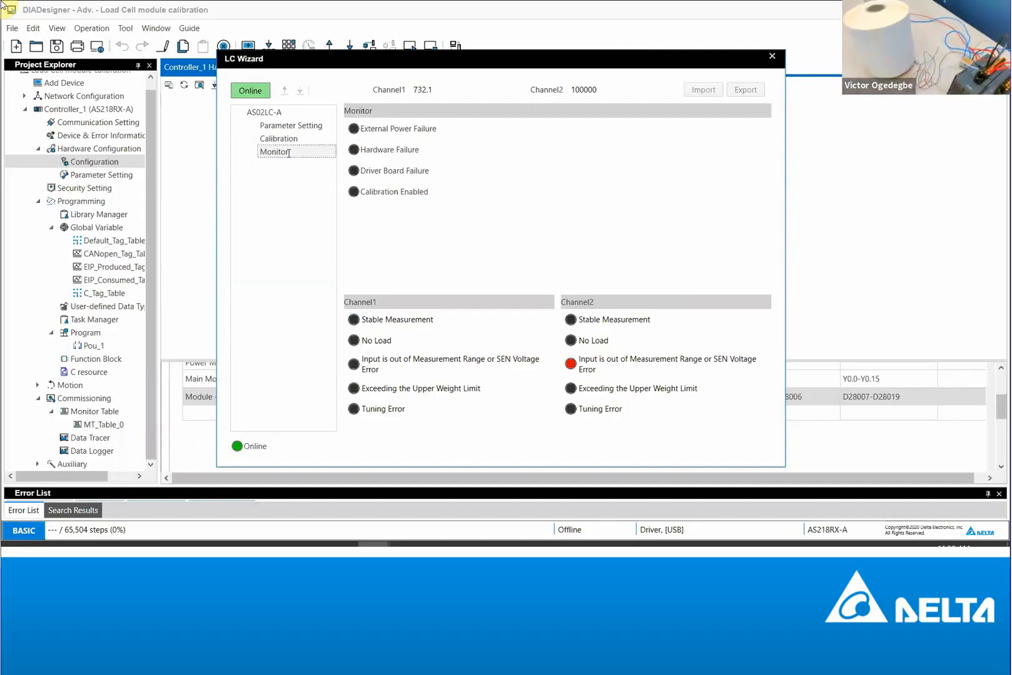
click(371, 47)
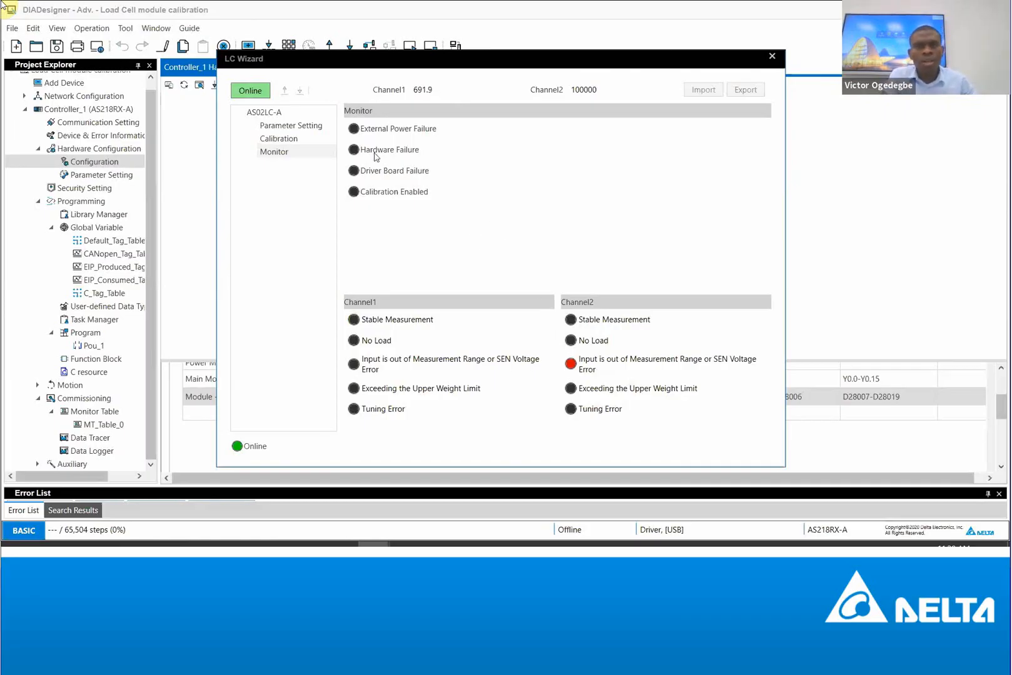
click(298, 127)
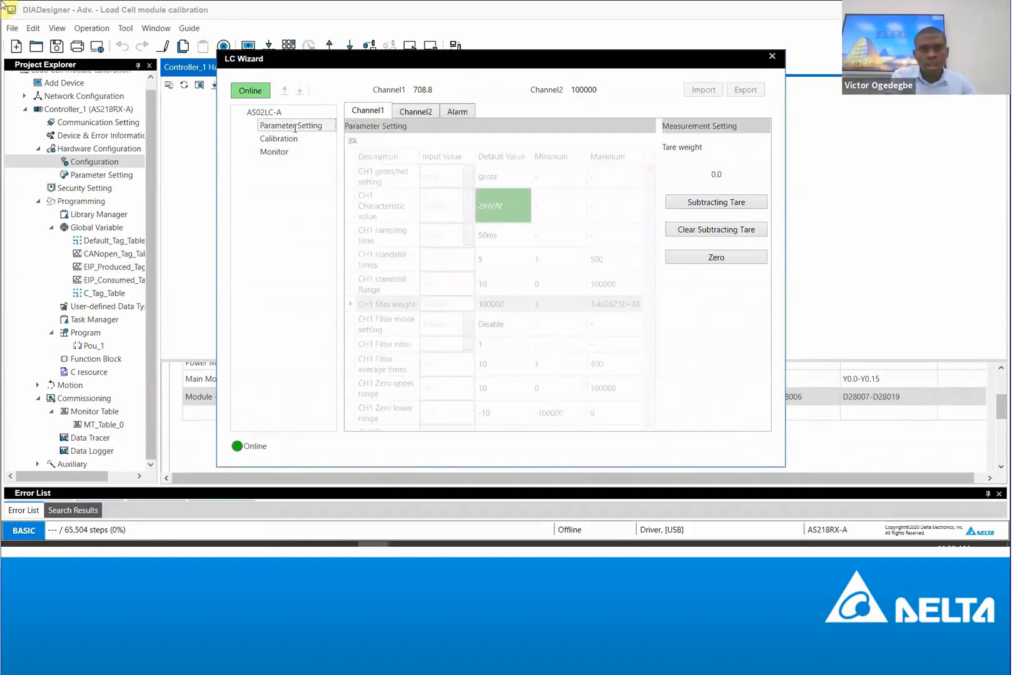
click(297, 139)
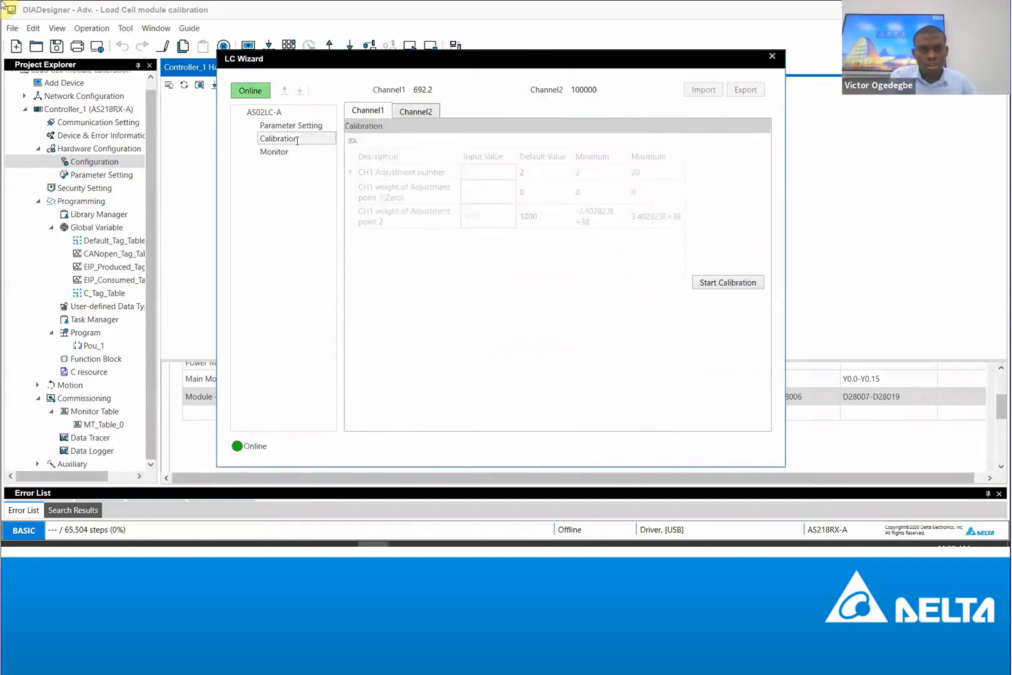
click(274, 152)
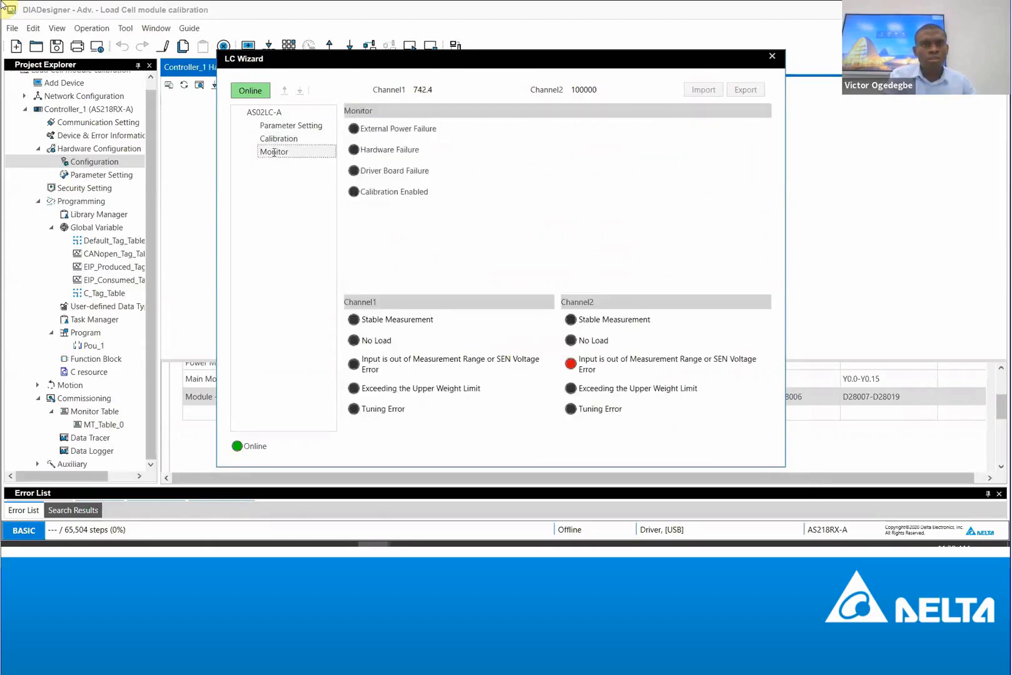
click(265, 113)
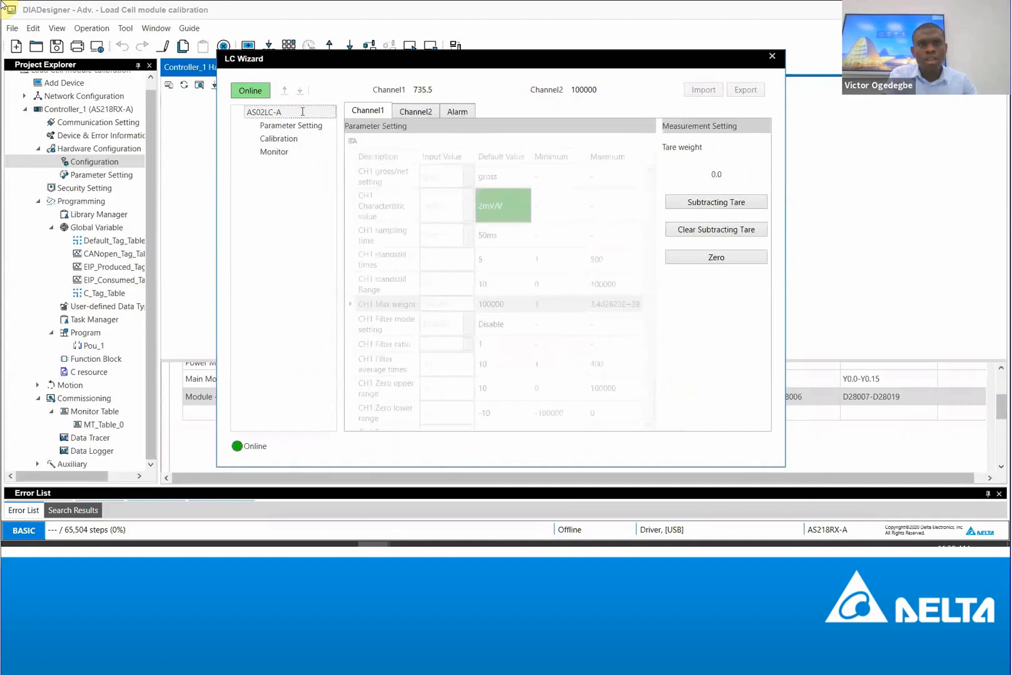